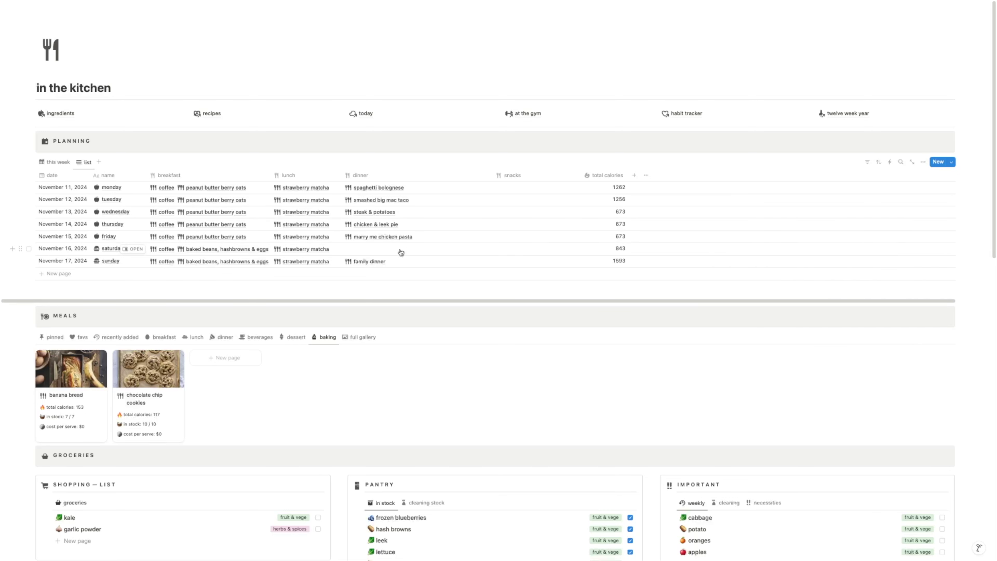
Switch the meal planning section to the this week view
{"action": "left_click", "coordinate": [55, 163]}
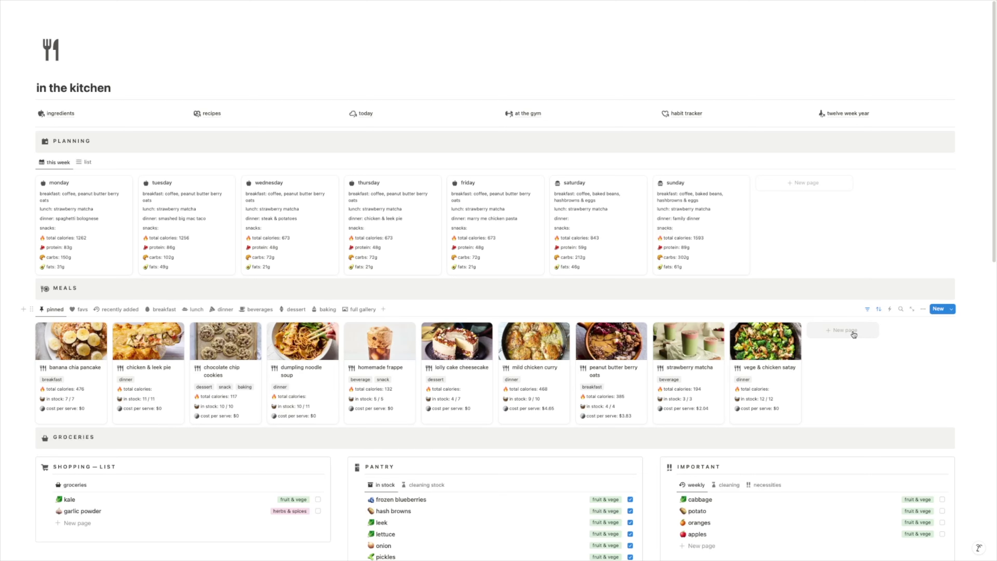
Create a new recipe in the pinned meals gallery with 2 servings and a total cost of $20, and close it
{"action": "left_click", "coordinate": [840, 330]}
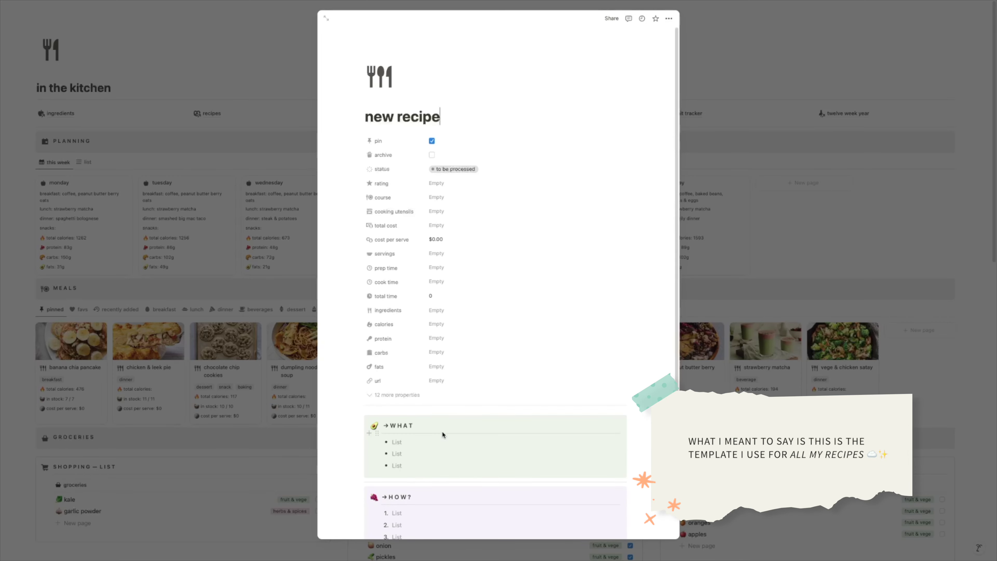
{"action": "scroll", "coordinate": [446, 438], "scroll_direction": "down", "scroll_amount": 1}
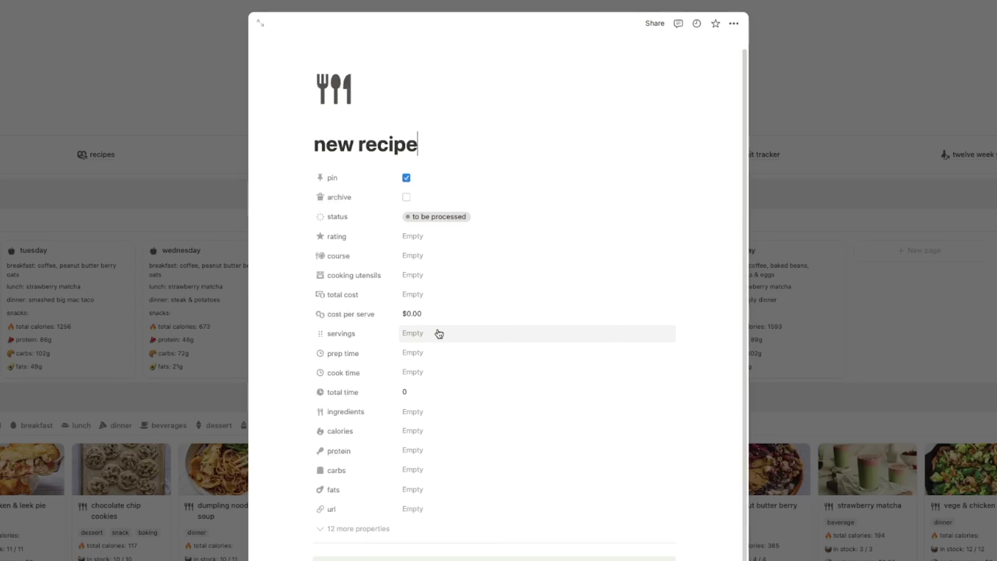
{"action": "left_click", "coordinate": [439, 333]}
{"action": "type", "text": "2"}
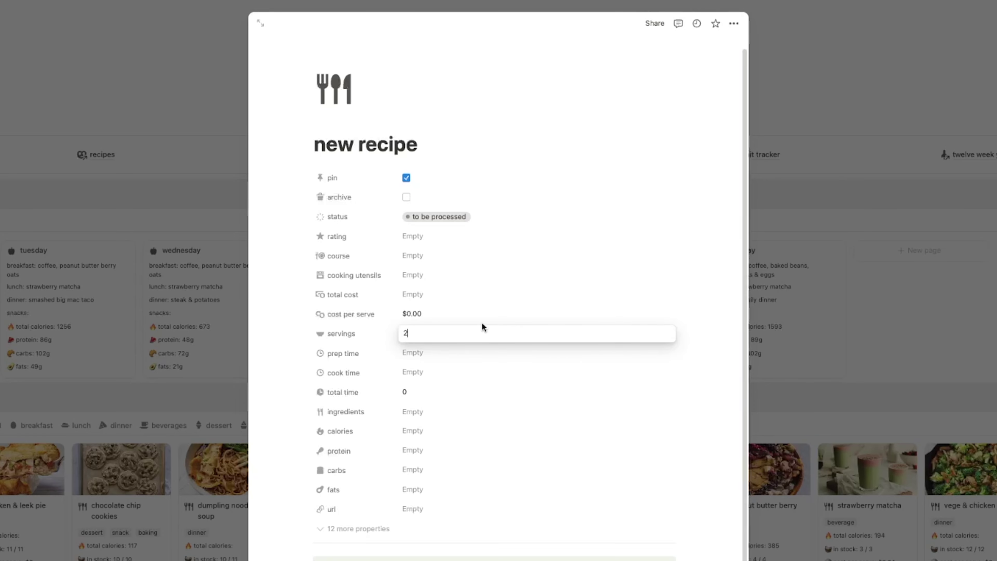
{"action": "key", "text": "Return"}
{"action": "left_click", "coordinate": [444, 295]}
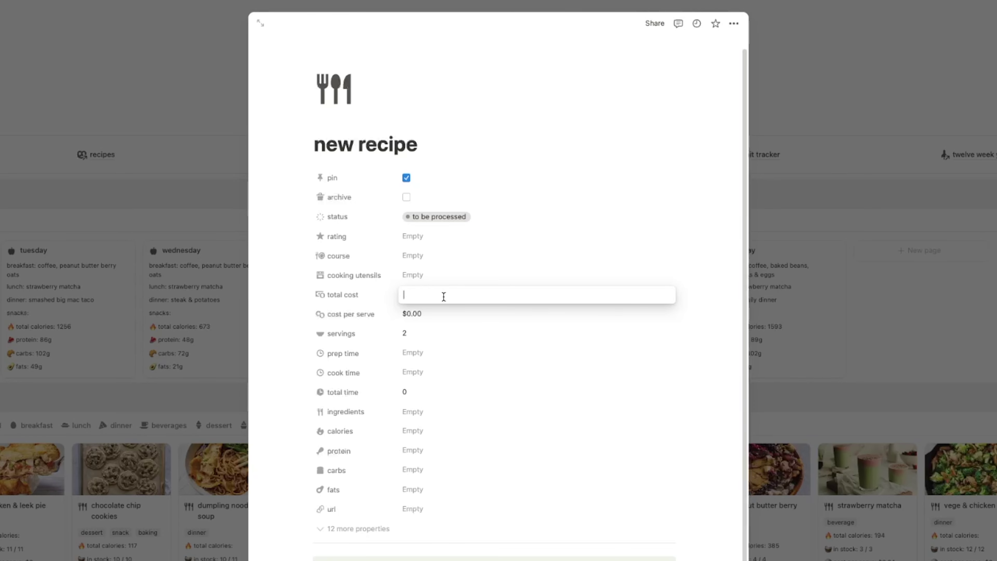
{"action": "type", "text": "20"}
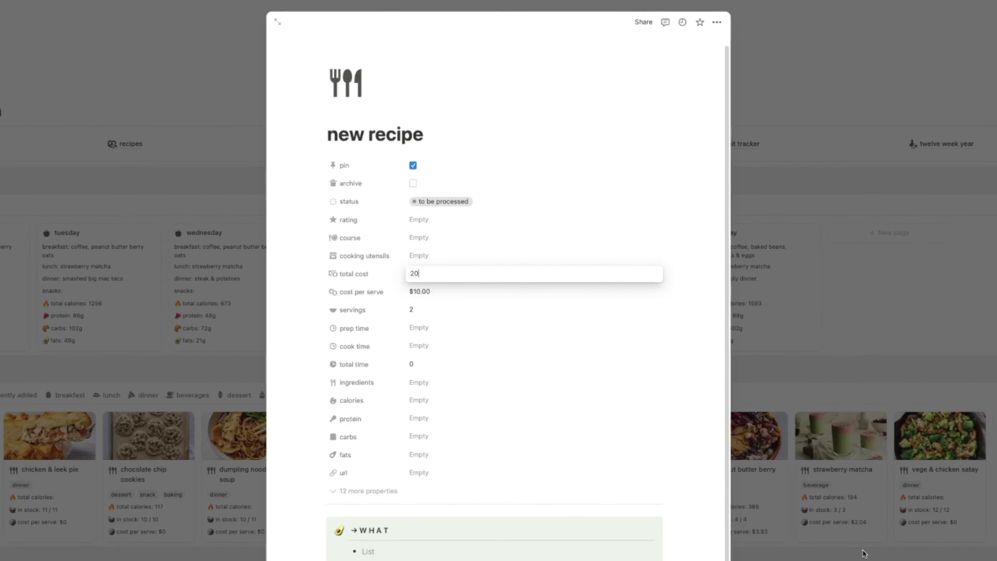
{"action": "left_click", "coordinate": [841, 506]}
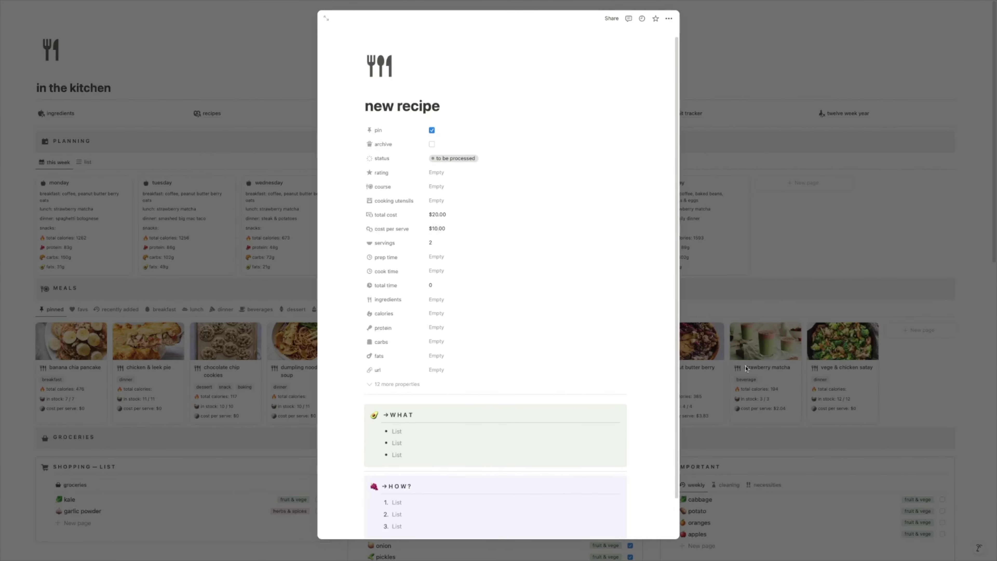
{"action": "left_click", "coordinate": [747, 368]}
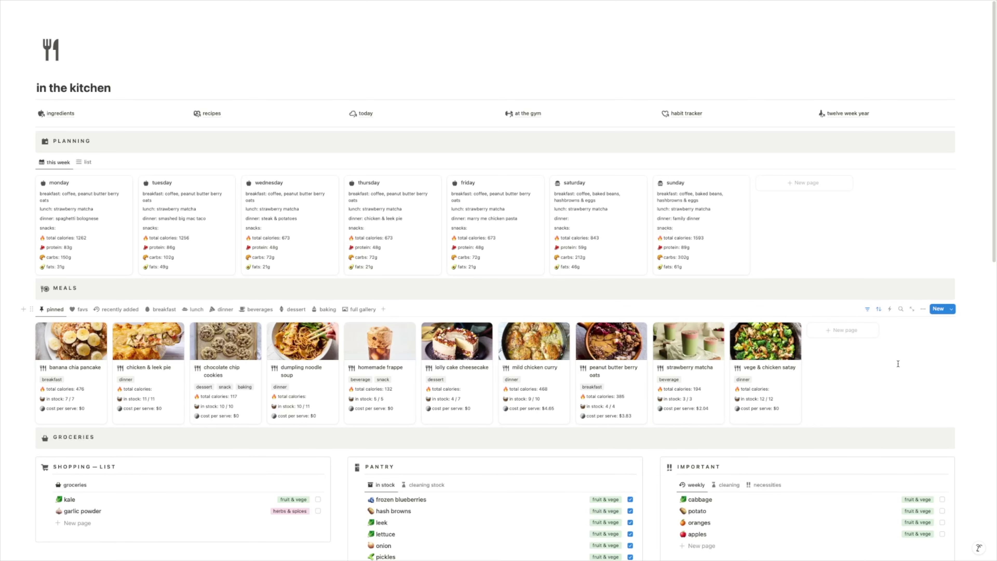
Untick several items in the pantry's in stock list, including butter and pickles
{"action": "scroll", "coordinate": [895, 360], "scroll_direction": "down", "scroll_amount": 5}
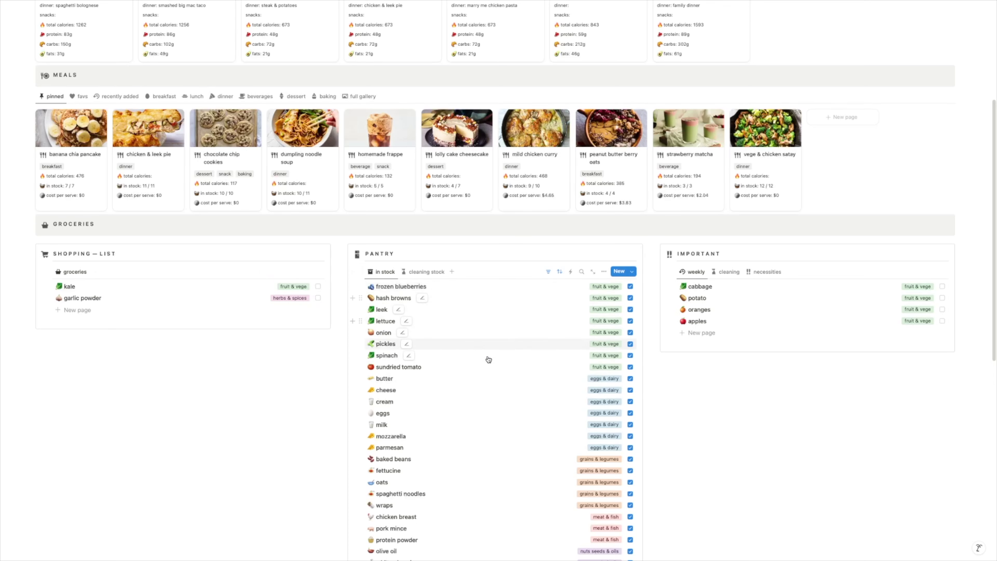
{"action": "scroll", "coordinate": [666, 403], "scroll_direction": "down", "scroll_amount": 3}
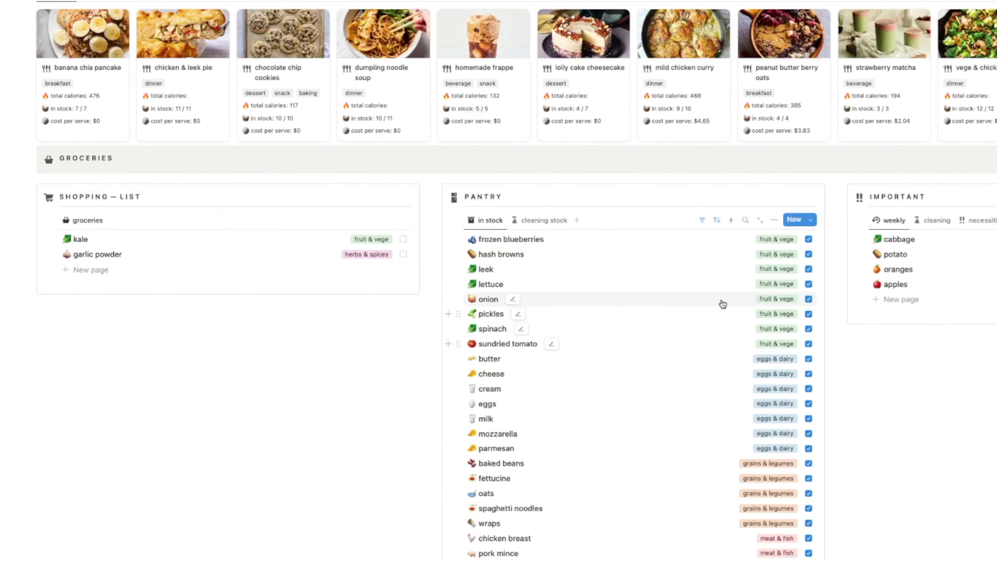
{"action": "left_click", "coordinate": [857, 434]}
{"action": "left_click", "coordinate": [857, 482]}
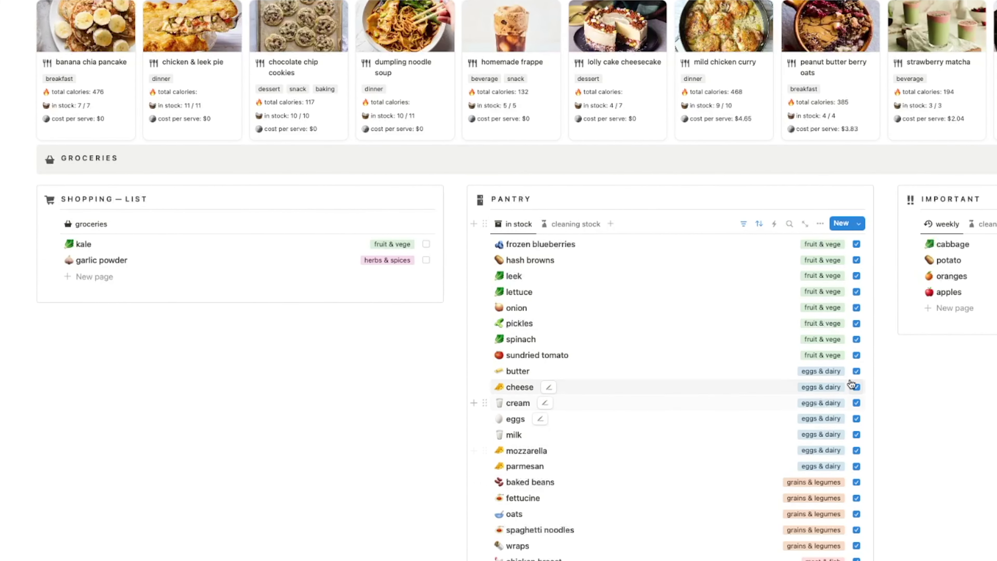
{"action": "left_click", "coordinate": [856, 371]}
{"action": "left_click", "coordinate": [857, 323]}
{"action": "left_click", "coordinate": [857, 466]}
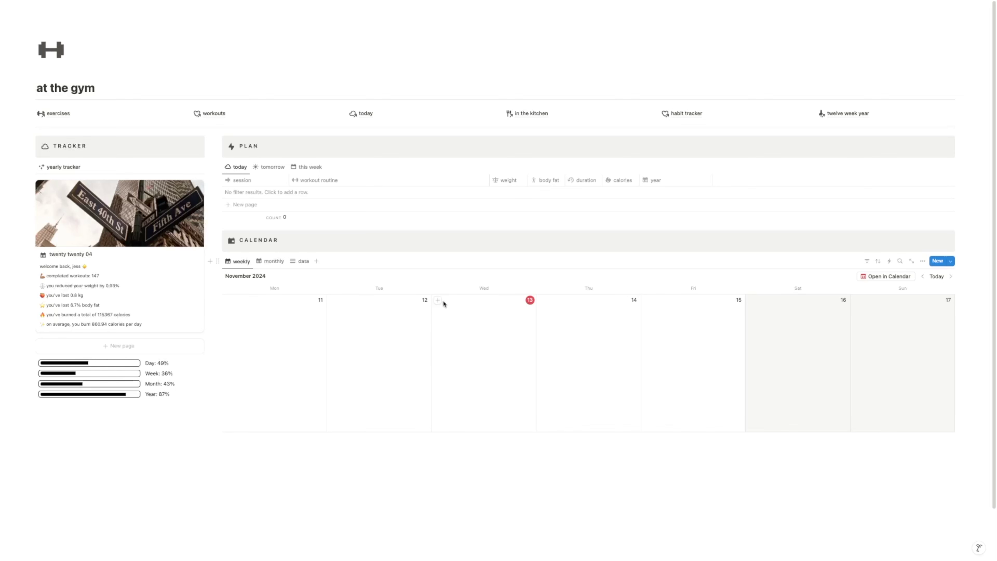
Add a workout entry on November 13 titled "nov 13, 2024" and set its cycle to follicular
{"action": "left_click", "coordinate": [438, 300]}
{"action": "triple_click", "coordinate": [396, 122]}
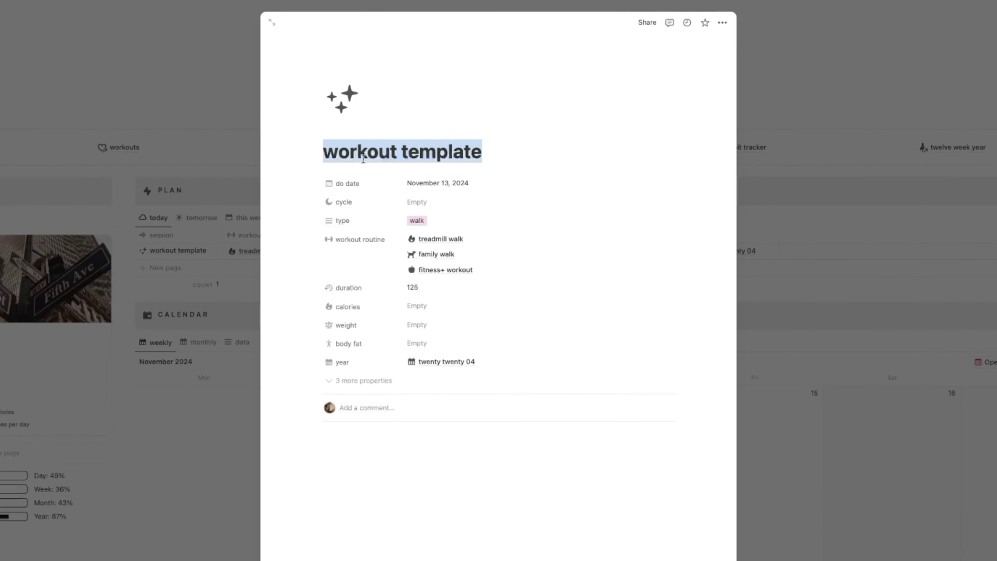
{"action": "type", "text": "nov 13, 2024"}
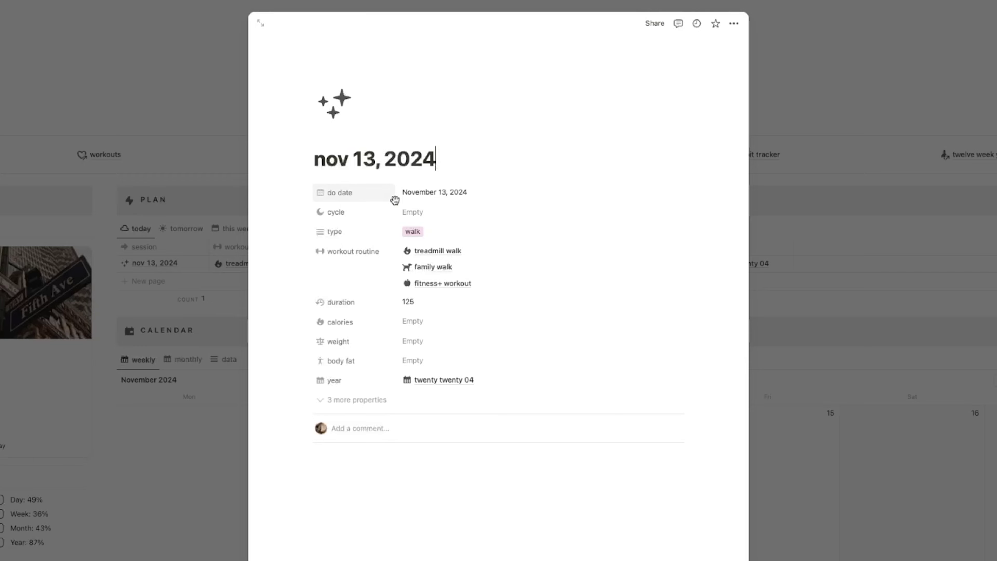
{"action": "left_click", "coordinate": [419, 216]}
{"action": "left_click", "coordinate": [428, 239]}
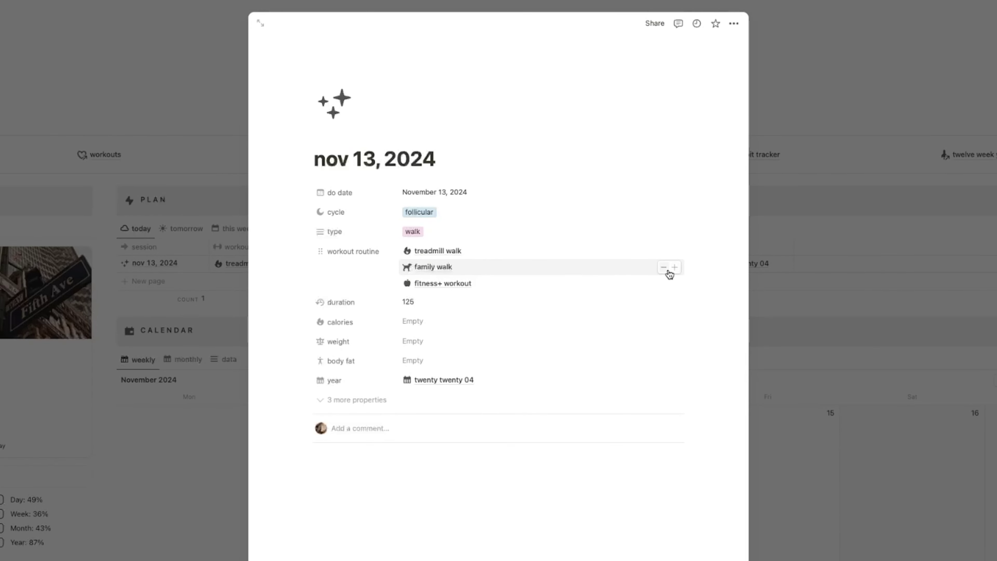
Remove fitness+ workout from the entry's workout routine and look through the other workouts available to link
{"action": "left_click", "coordinate": [664, 284]}
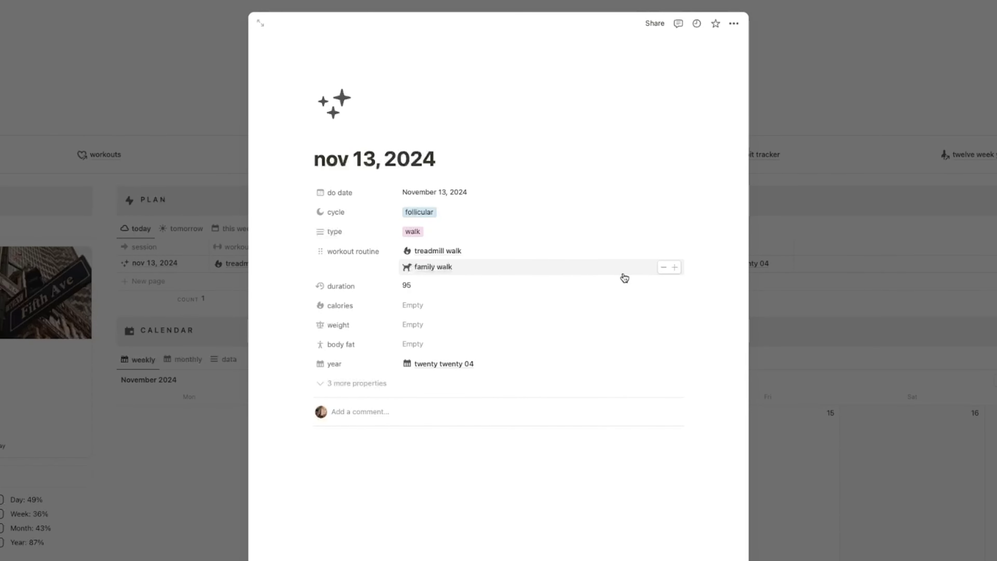
{"action": "left_click", "coordinate": [674, 268]}
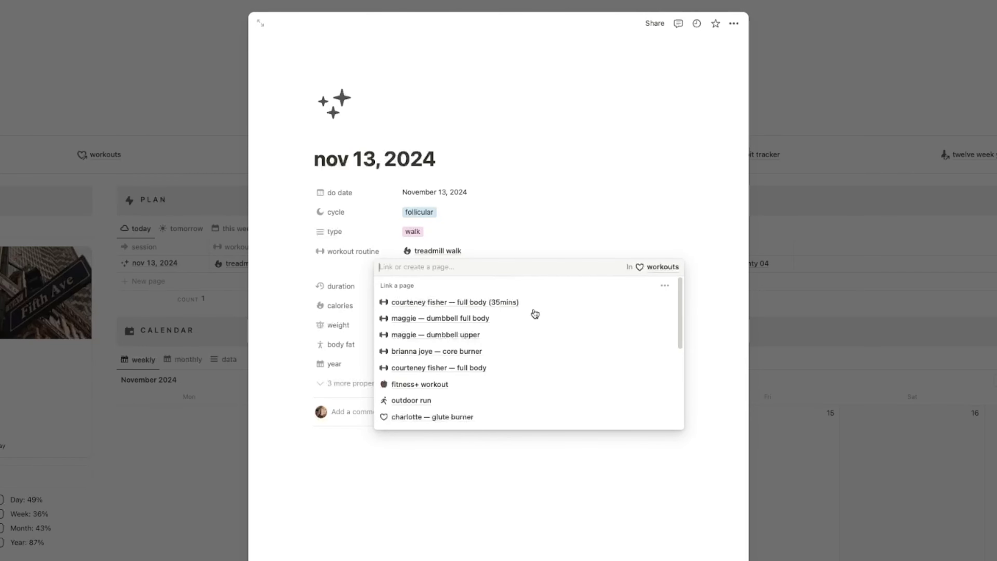
{"action": "scroll", "coordinate": [526, 315], "scroll_direction": "down", "scroll_amount": 1}
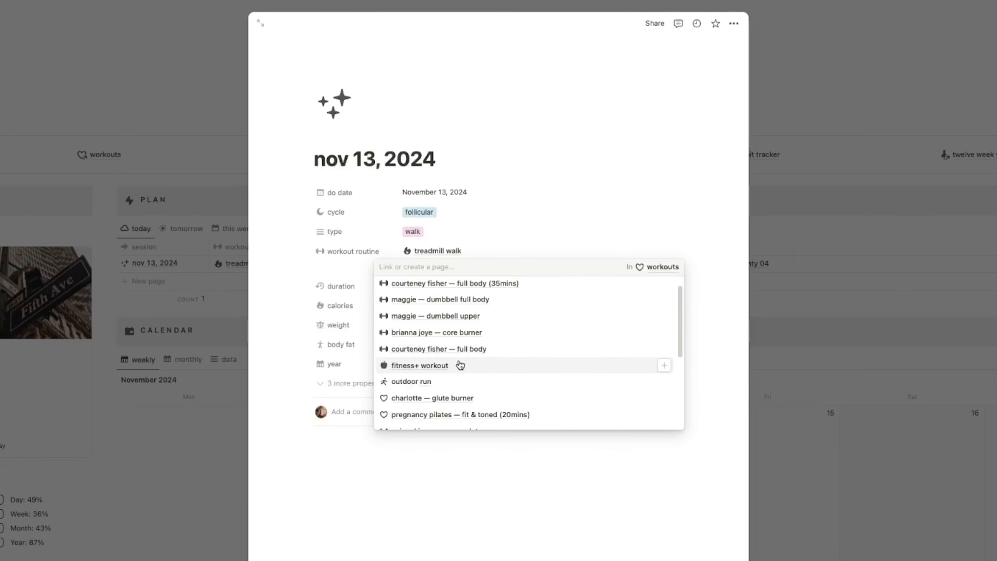
{"action": "scroll", "coordinate": [503, 393], "scroll_direction": "down", "scroll_amount": 3}
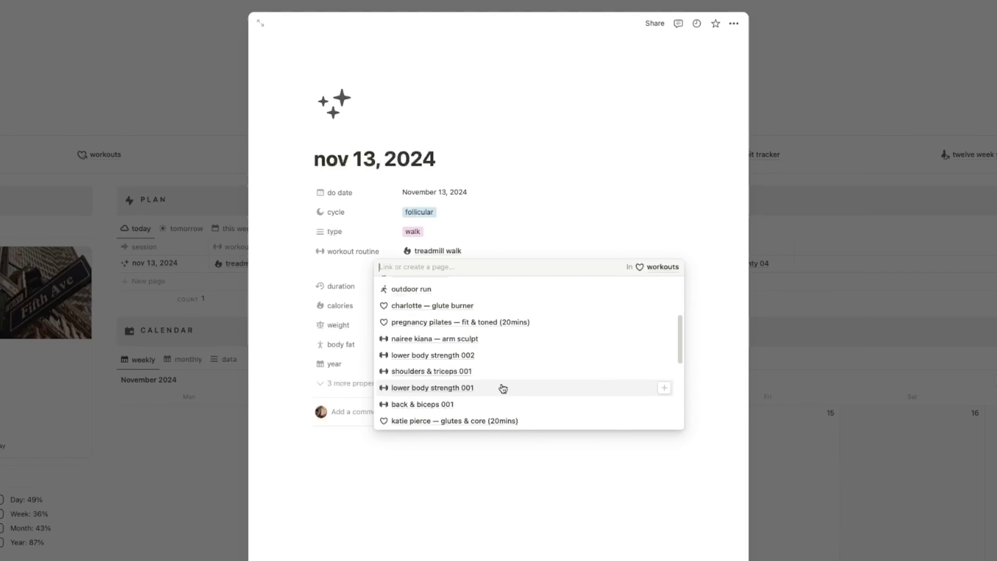
{"action": "scroll", "coordinate": [504, 388], "scroll_direction": "down", "scroll_amount": 7}
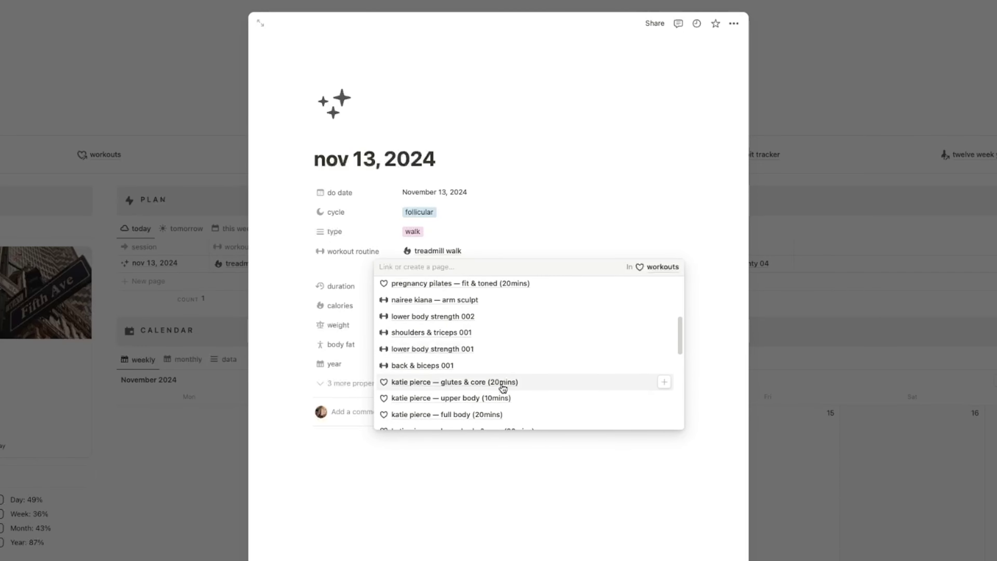
{"action": "left_click", "coordinate": [540, 500]}
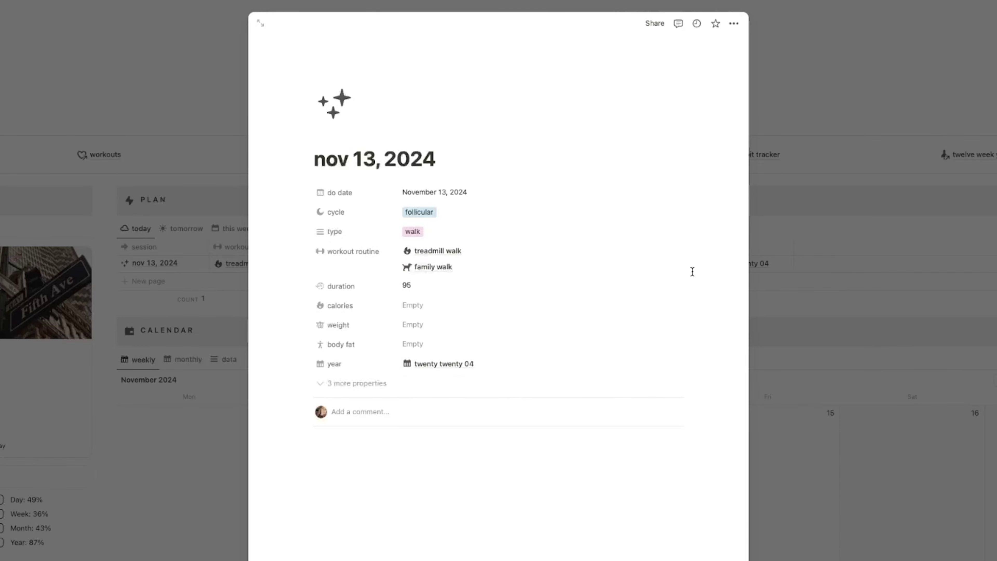
Set the workout entry's calories to 500, weight to 82 and body fat to 25%
{"action": "left_click", "coordinate": [435, 303]}
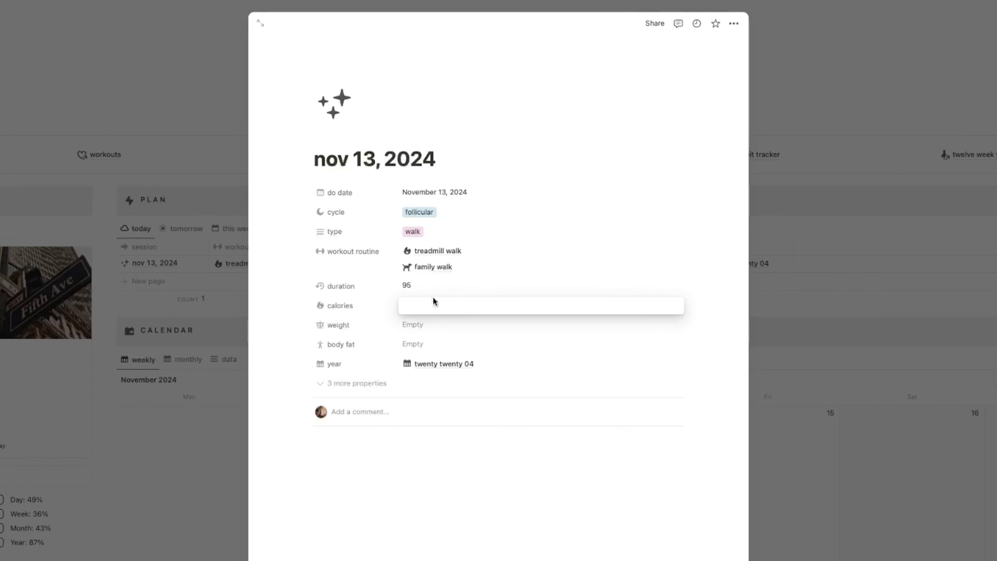
{"action": "type", "text": "500"}
{"action": "left_click", "coordinate": [427, 325]}
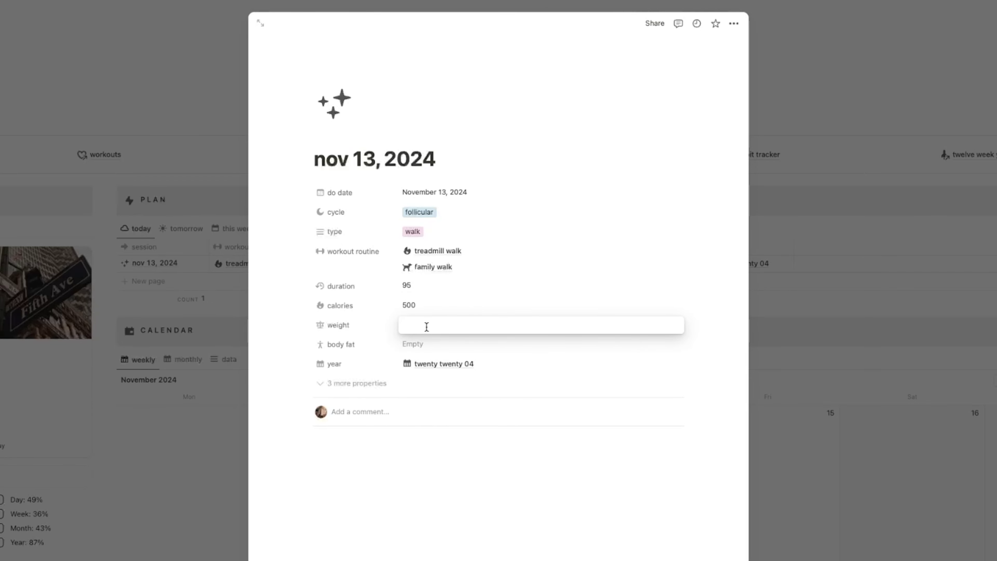
{"action": "left_click", "coordinate": [421, 343]}
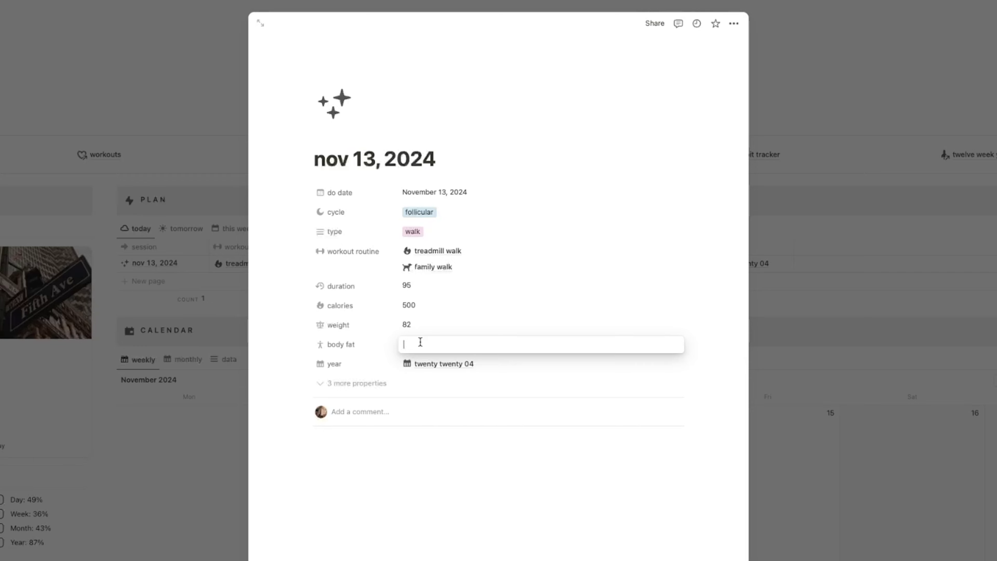
{"action": "type", "text": "25"}
{"action": "left_click", "coordinate": [682, 548]}
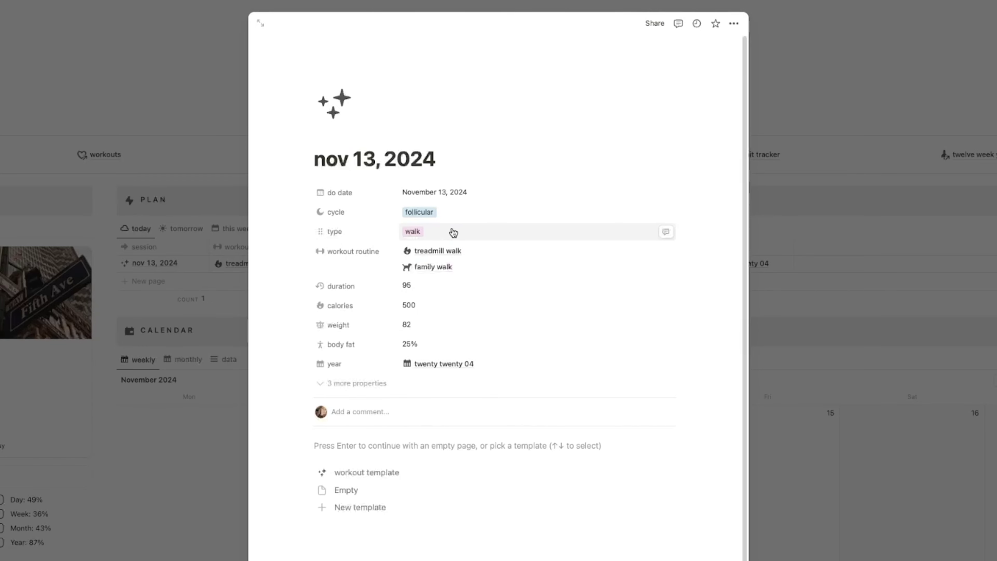
View the available workout type options and close the workout entry
{"action": "left_click", "coordinate": [448, 235]}
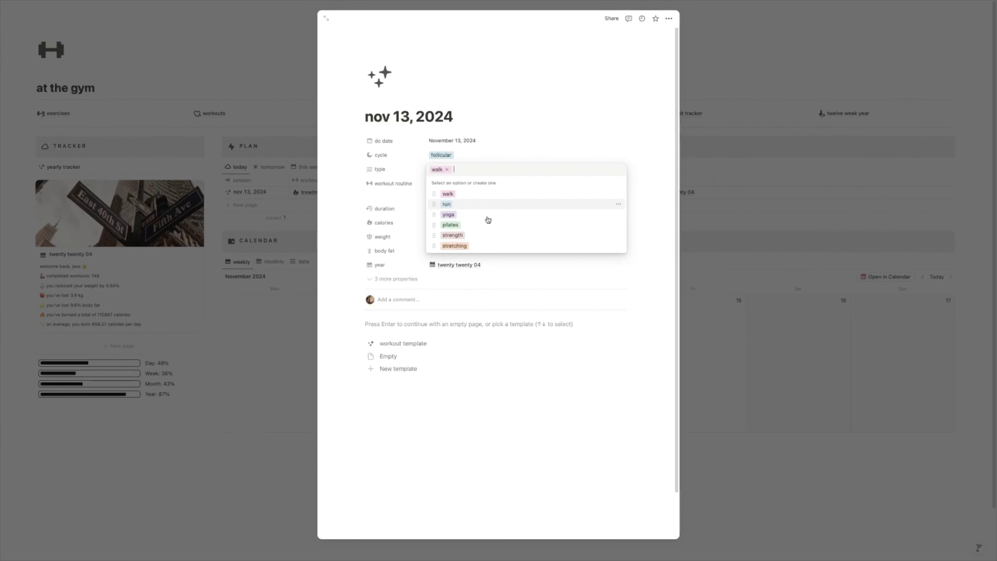
{"action": "key", "text": "Escape"}
{"action": "key", "text": "Escape"}
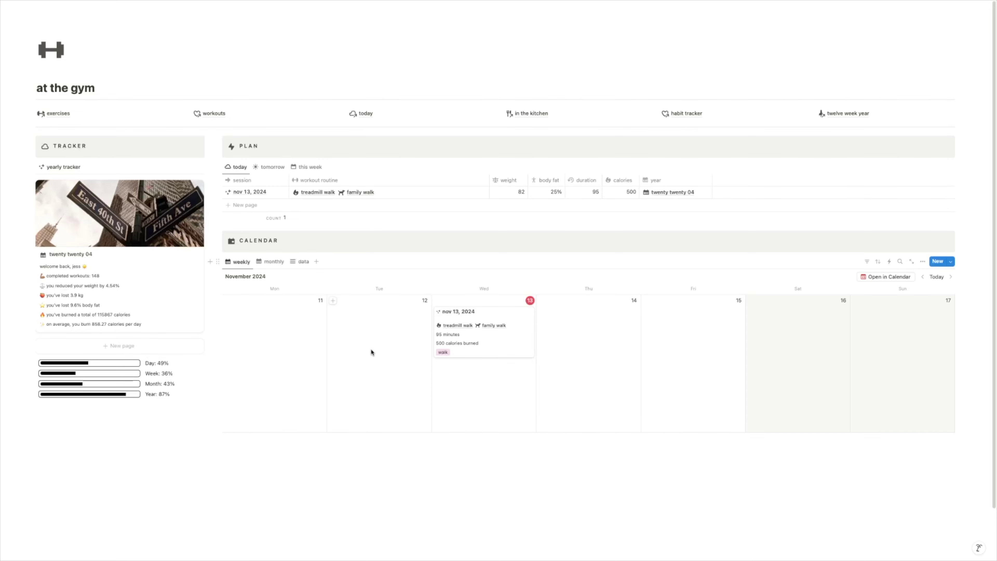
View the workout plan for tomorrow and for this week
{"action": "left_click", "coordinate": [263, 169]}
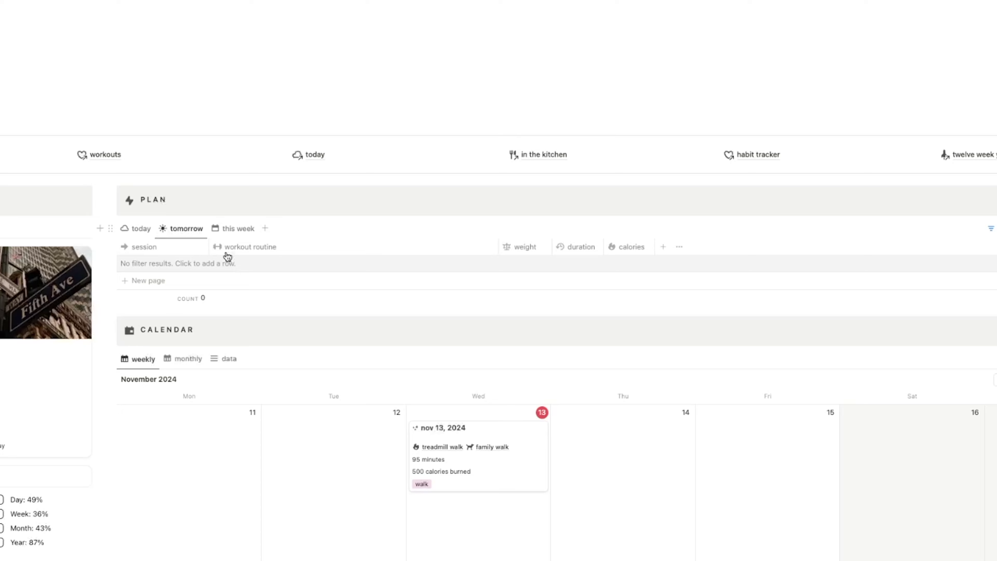
{"action": "left_click", "coordinate": [239, 231]}
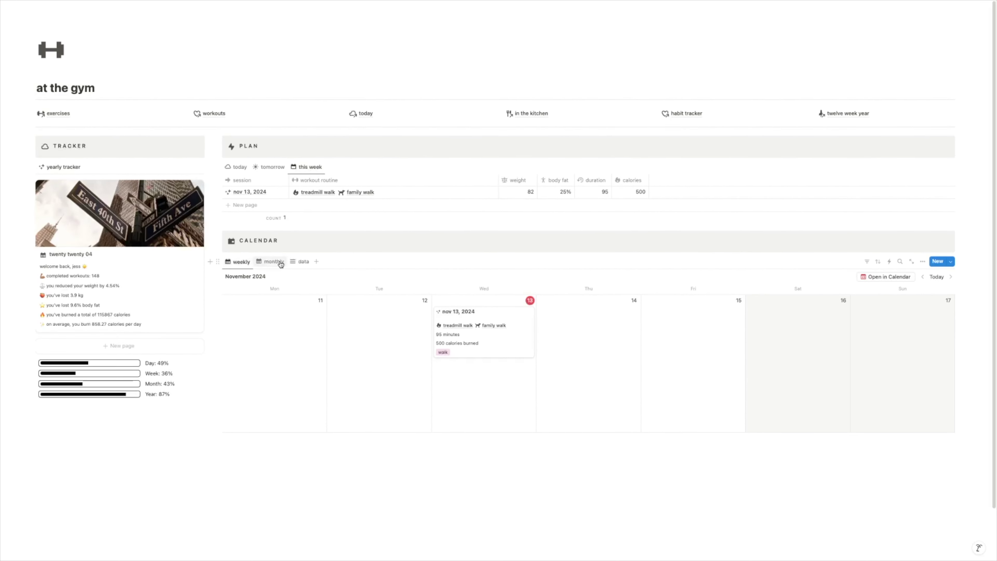
Show the workout calendar by month and review the sessions logged in October 2024
{"action": "left_click", "coordinate": [280, 264]}
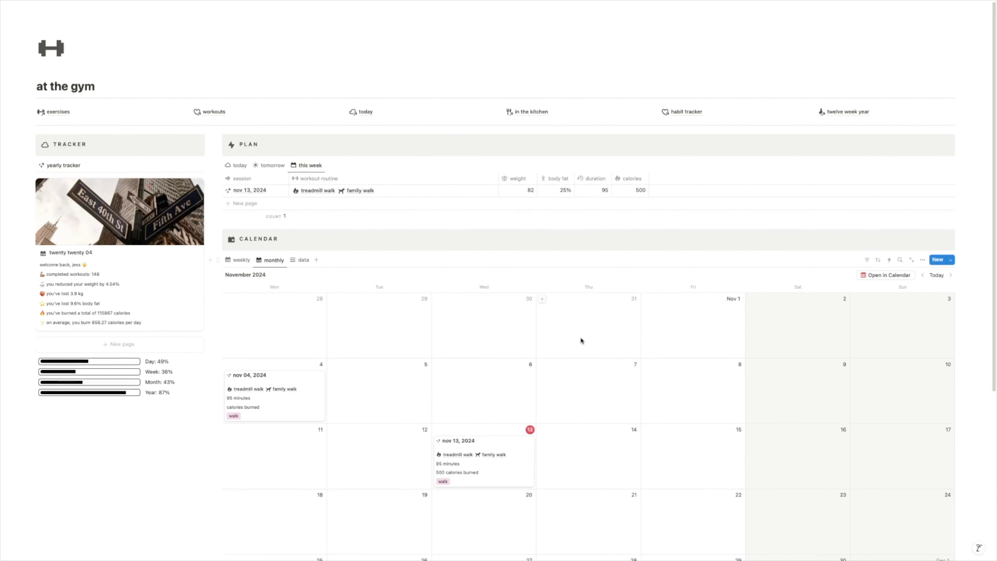
{"action": "scroll", "coordinate": [532, 436], "scroll_direction": "down", "scroll_amount": 1}
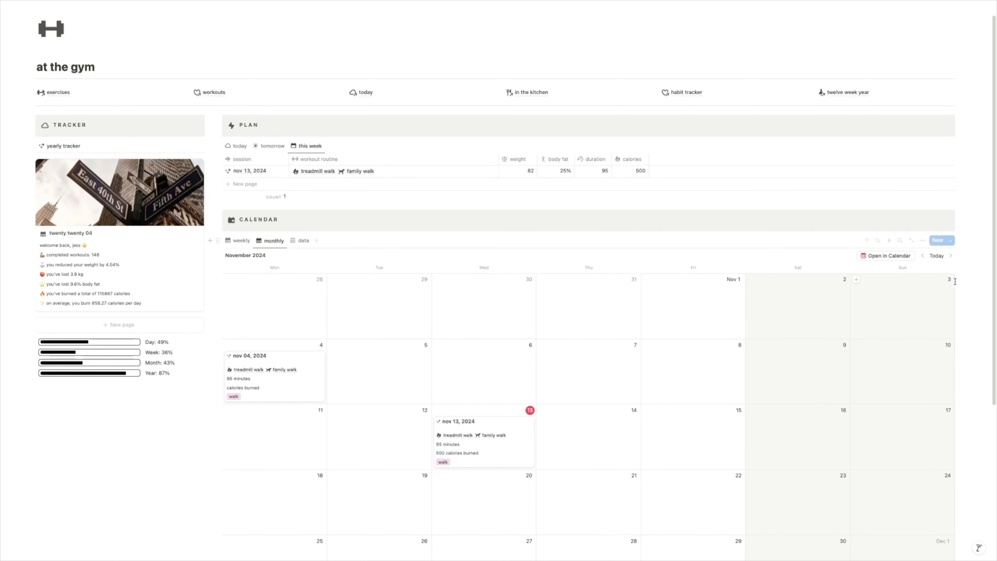
{"action": "left_click", "coordinate": [924, 256]}
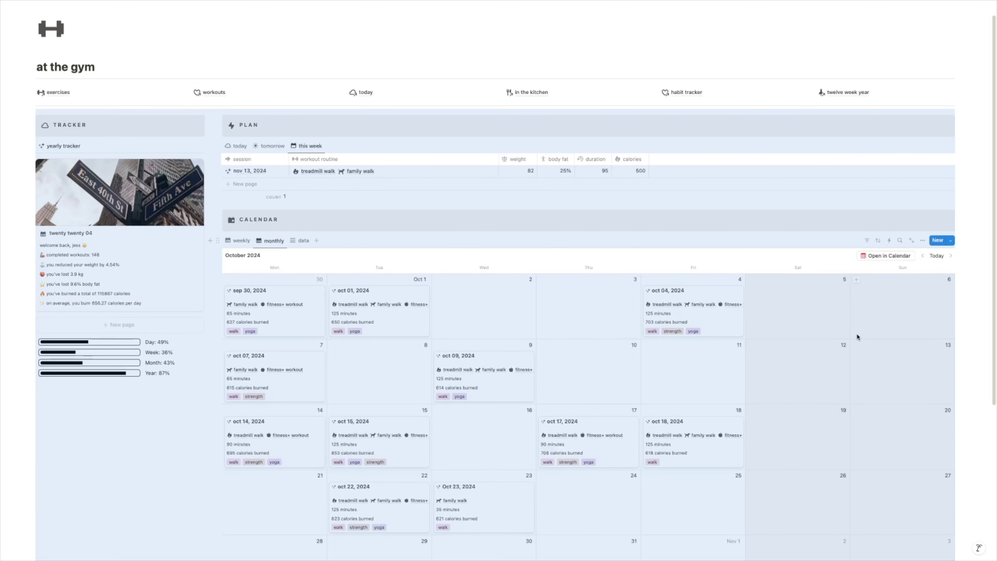
{"action": "scroll", "coordinate": [848, 338], "scroll_direction": "down", "scroll_amount": 3}
{"action": "left_click", "coordinate": [762, 459]}
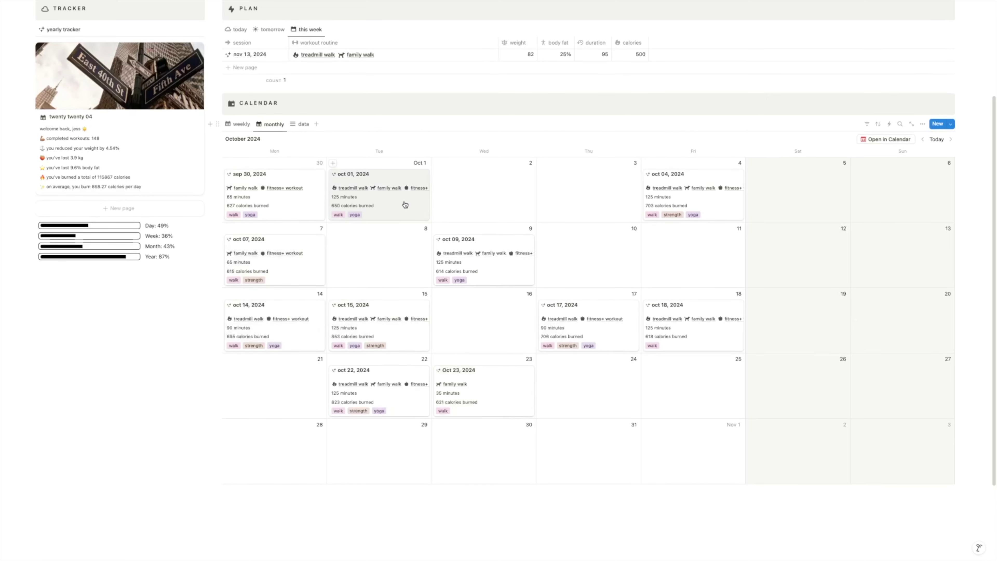
{"action": "scroll", "coordinate": [432, 255], "scroll_direction": "up", "scroll_amount": 3}
View the logged workout sessions in the calendar section's data table
{"action": "left_click", "coordinate": [303, 267]}
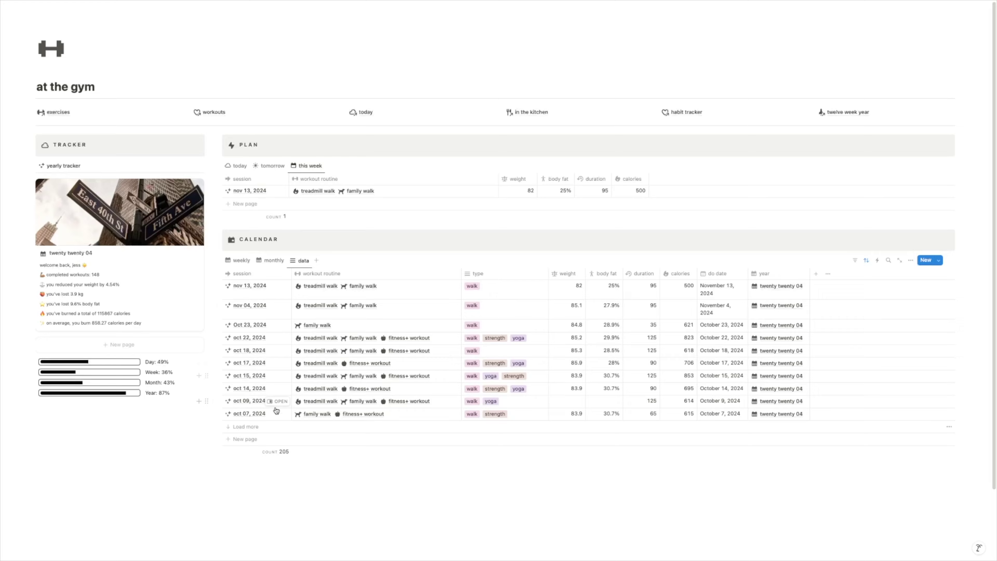
{"action": "left_click", "coordinate": [566, 426]}
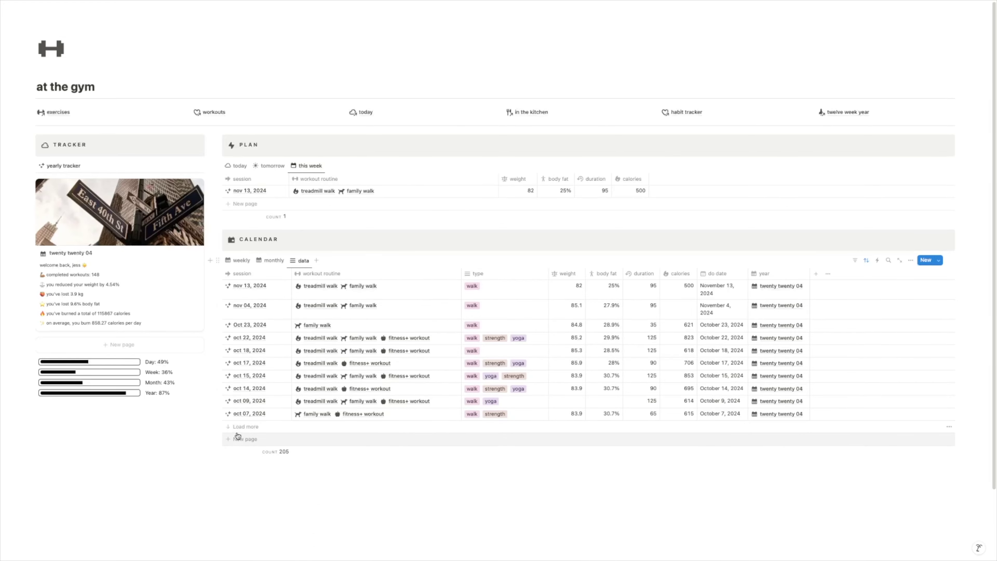
Look through the older workout sessions in the calendar's data table and return the calendar to its weekly view
{"action": "scroll", "coordinate": [446, 251], "scroll_direction": "down", "scroll_amount": 8}
{"action": "scroll", "coordinate": [445, 251], "scroll_direction": "down", "scroll_amount": 5}
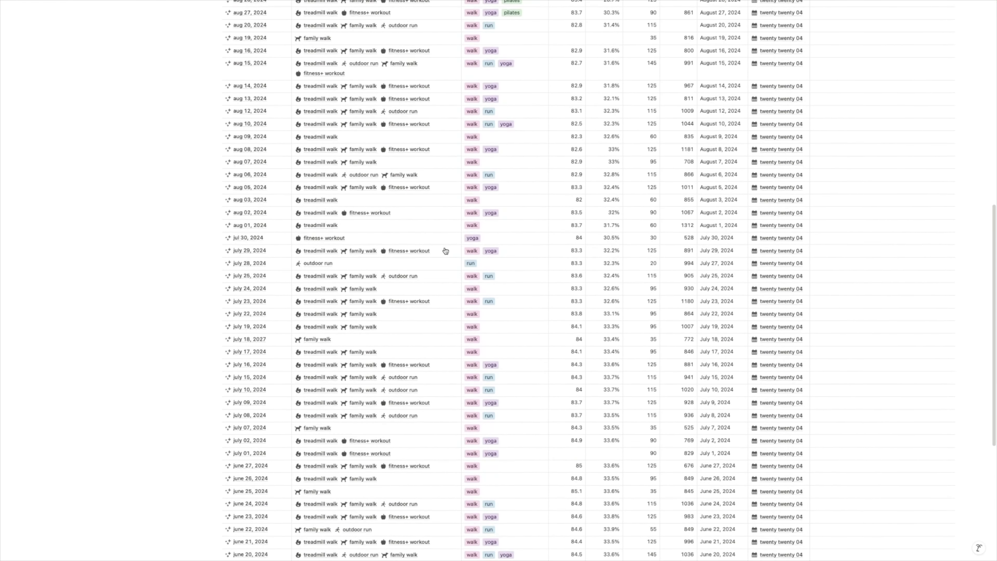
{"action": "scroll", "coordinate": [446, 251], "scroll_direction": "up", "scroll_amount": 15}
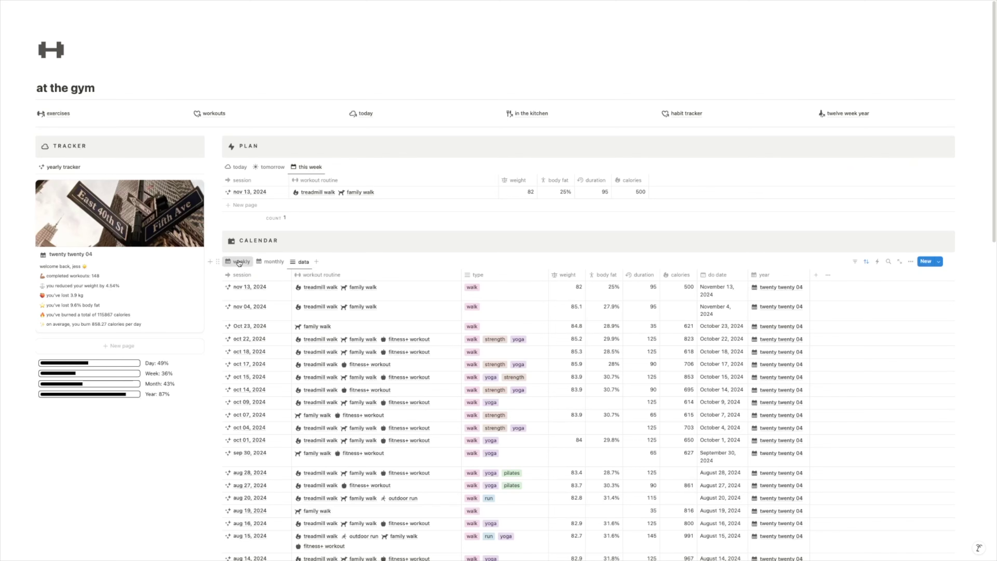
{"action": "left_click", "coordinate": [239, 261]}
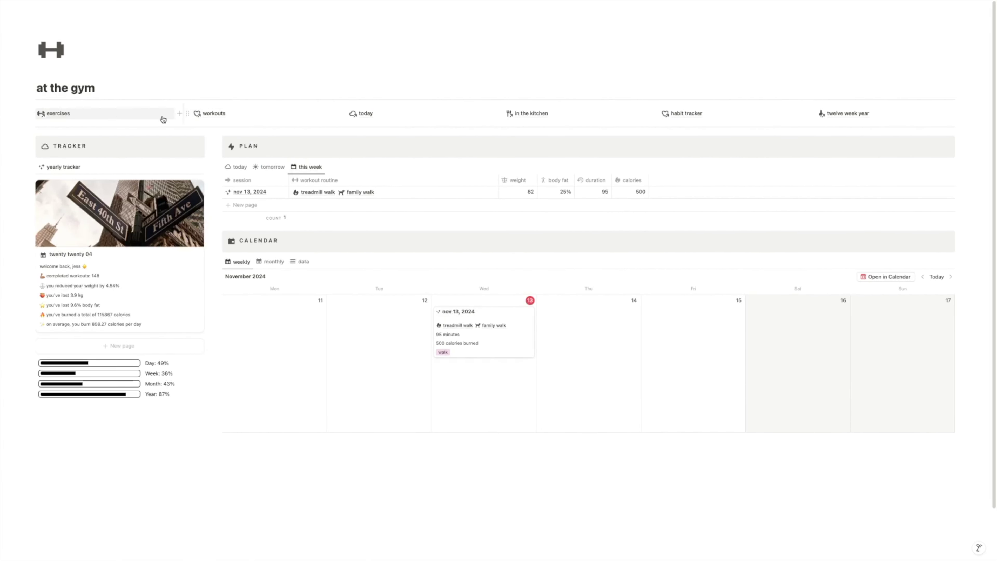
Open the exercises database and look through the full list of strength and pilates exercises
{"action": "left_click", "coordinate": [58, 115]}
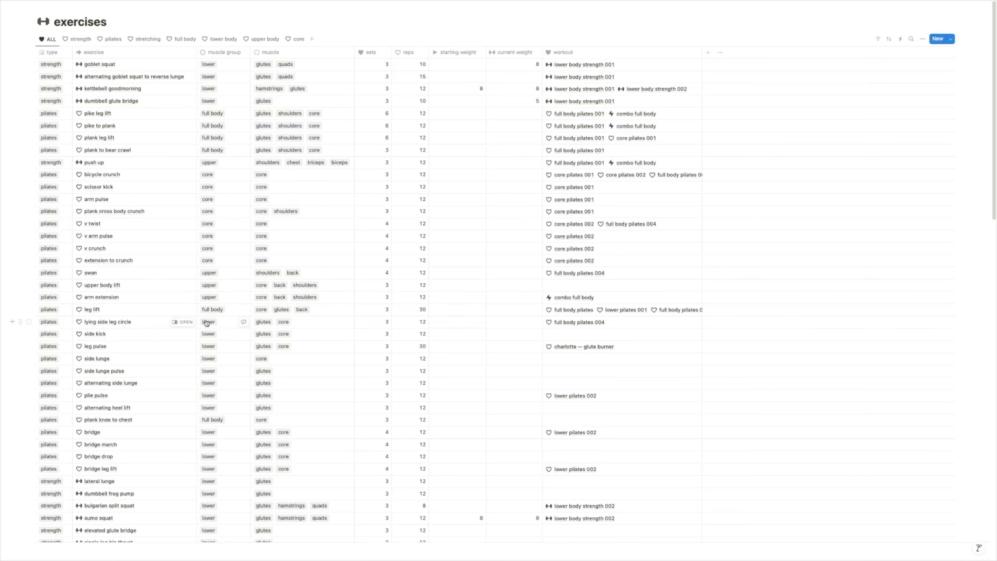
{"action": "scroll", "coordinate": [118, 350], "scroll_direction": "down", "scroll_amount": 6}
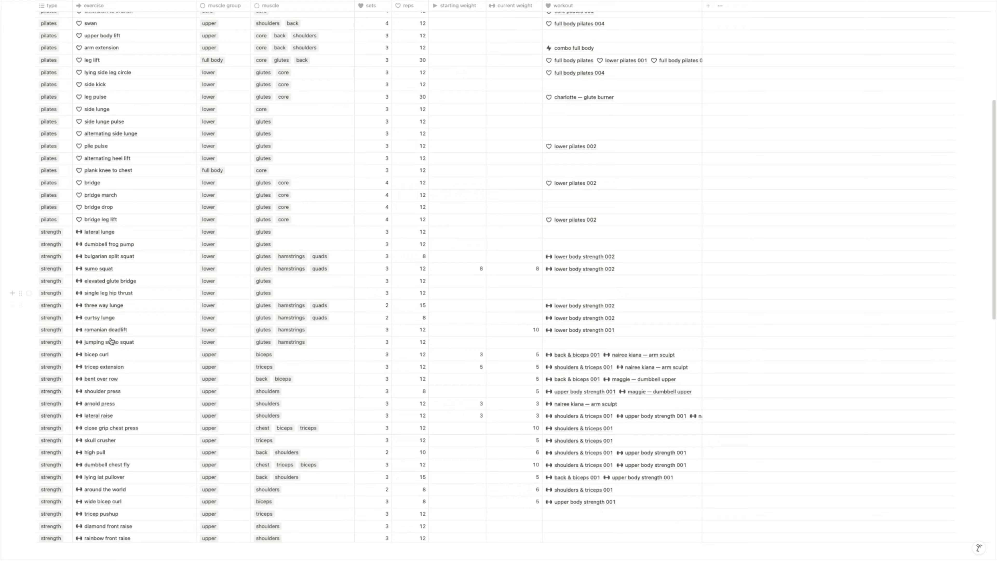
{"action": "scroll", "coordinate": [112, 341], "scroll_direction": "down", "scroll_amount": 6}
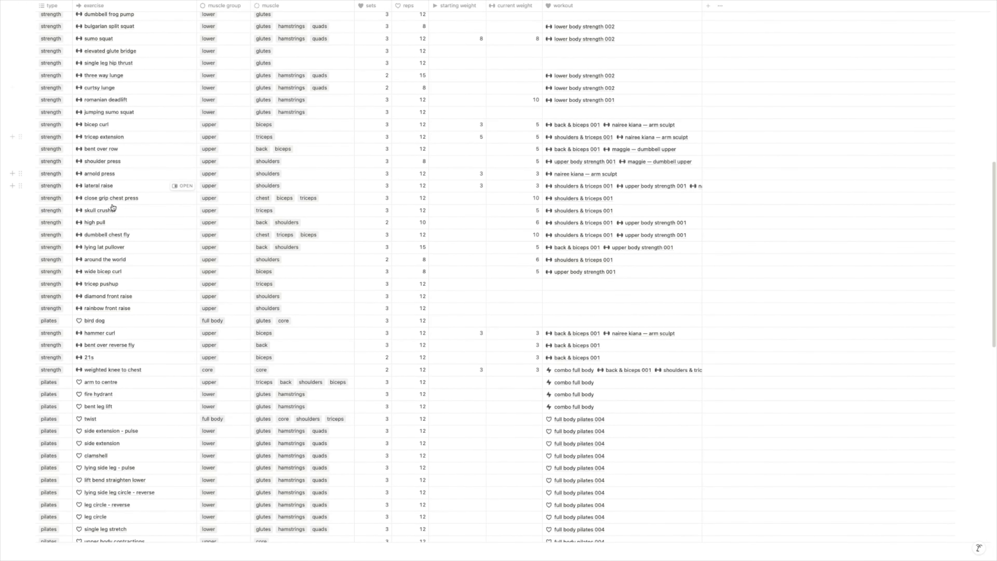
{"action": "scroll", "coordinate": [129, 411], "scroll_direction": "down", "scroll_amount": 2}
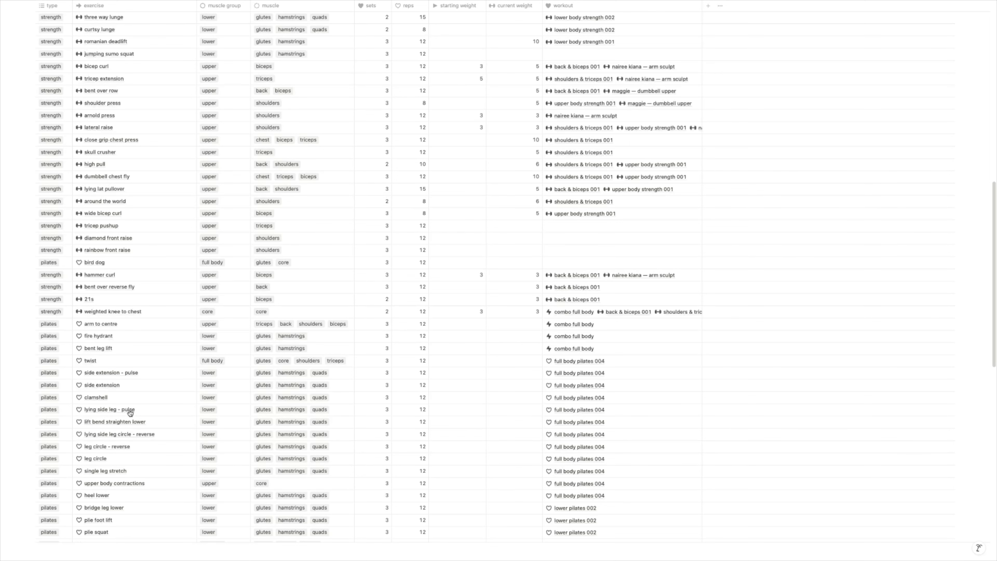
{"action": "scroll", "coordinate": [129, 411], "scroll_direction": "up", "scroll_amount": 10}
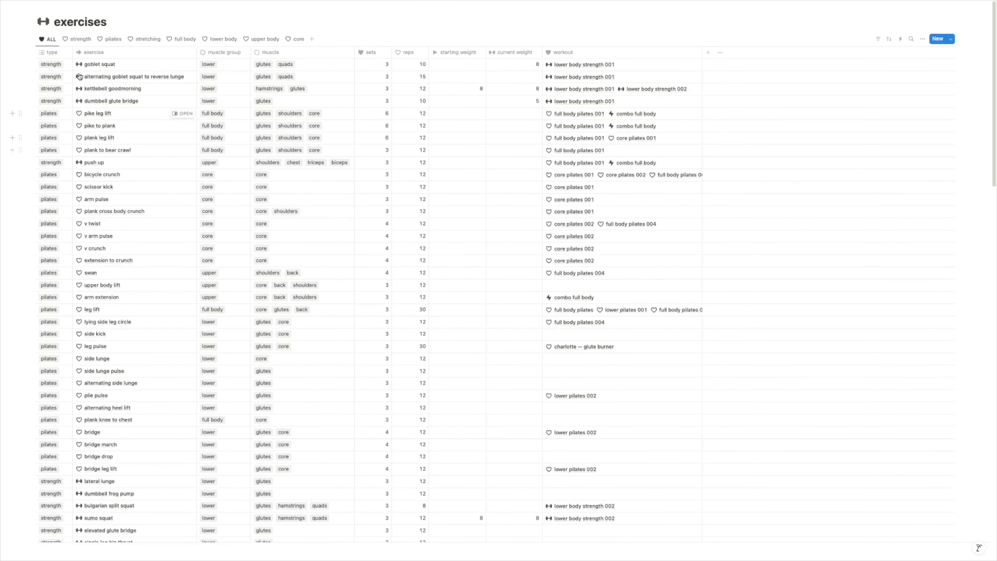
View the exercises filtered by strength, pilates, stretching, full body, lower body and upper body
{"action": "left_click", "coordinate": [72, 42]}
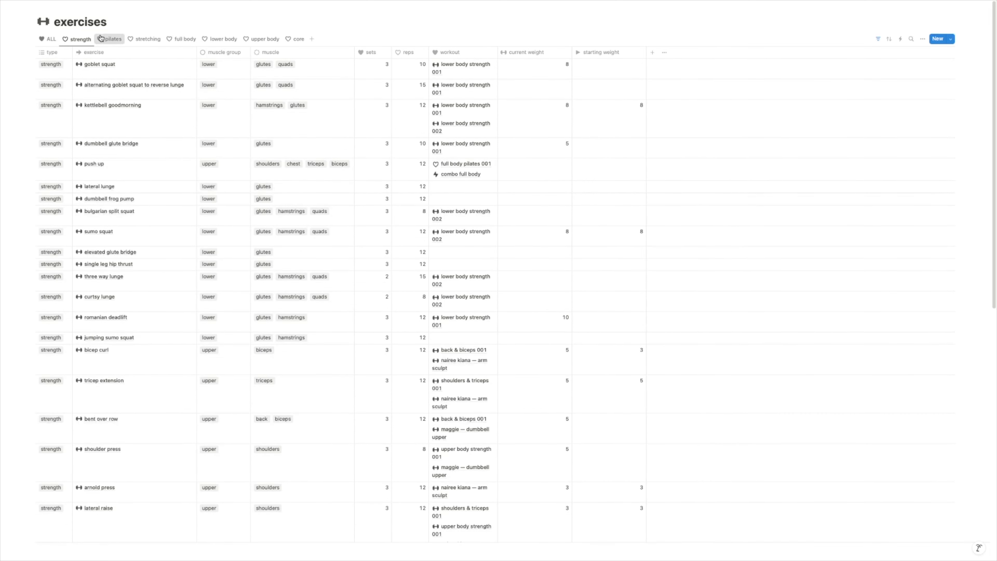
{"action": "left_click", "coordinate": [111, 39]}
{"action": "left_click", "coordinate": [136, 39]}
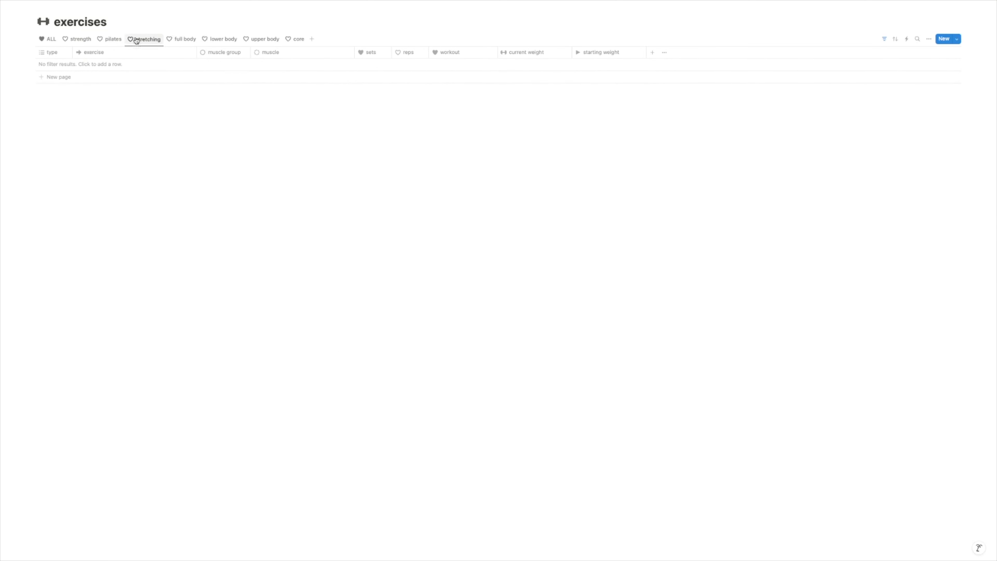
{"action": "left_click", "coordinate": [175, 40]}
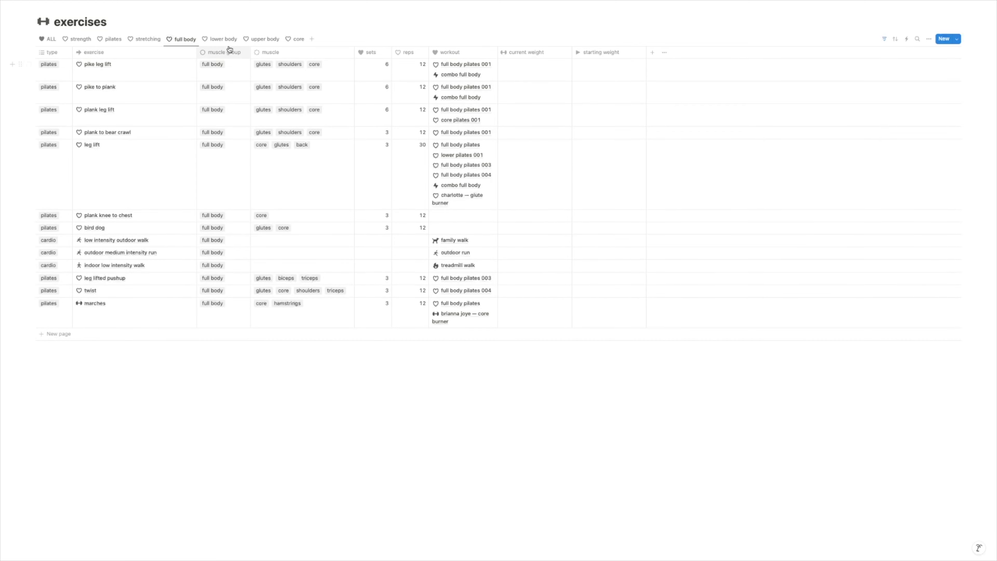
{"action": "left_click", "coordinate": [224, 39]}
{"action": "left_click", "coordinate": [261, 39]}
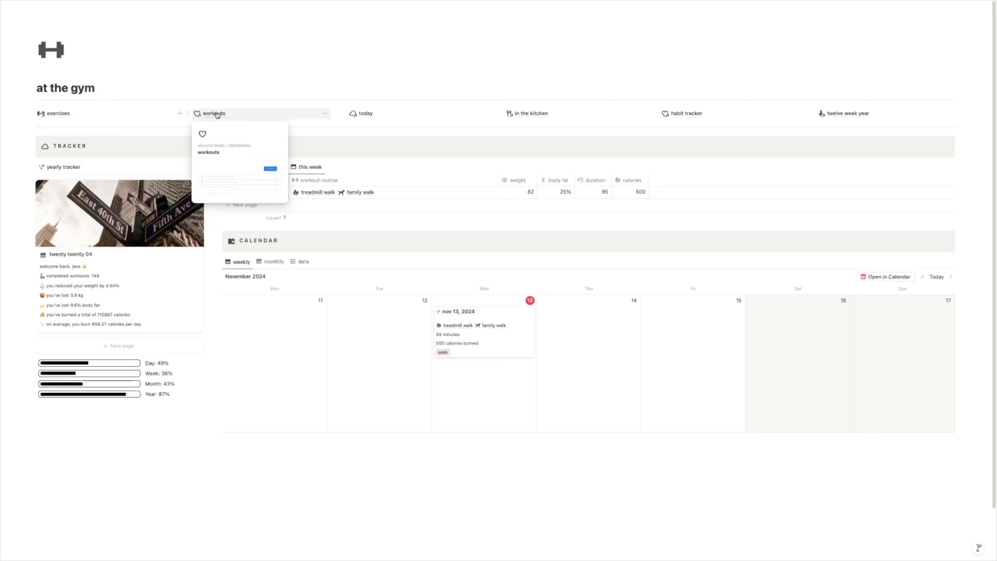
Open the workouts database and view the lower body strength 001 workout and a 30-minute fully body pilates workout
{"action": "left_click", "coordinate": [213, 114]}
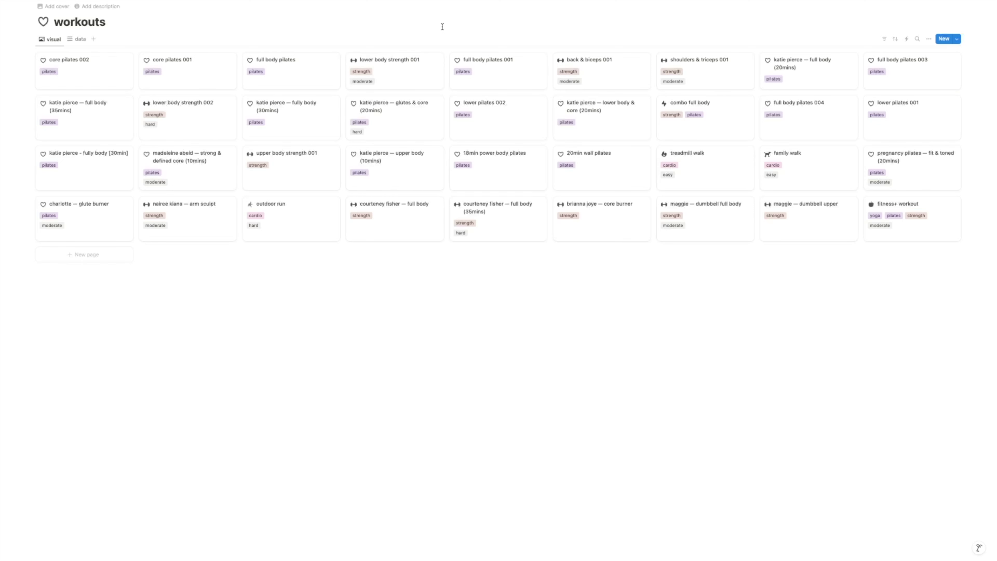
{"action": "left_click", "coordinate": [412, 65]}
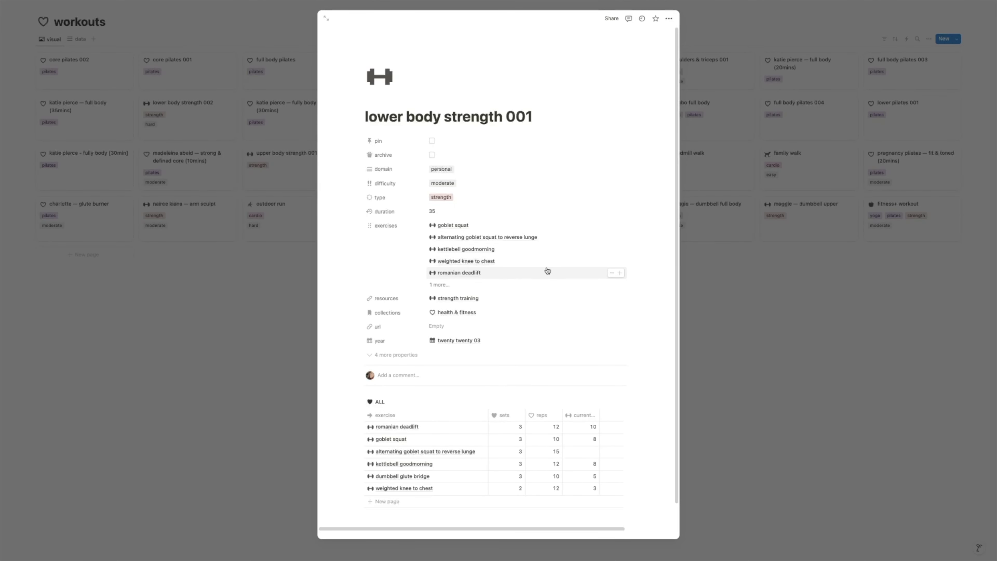
{"action": "scroll", "coordinate": [547, 275], "scroll_direction": "down", "scroll_amount": 1}
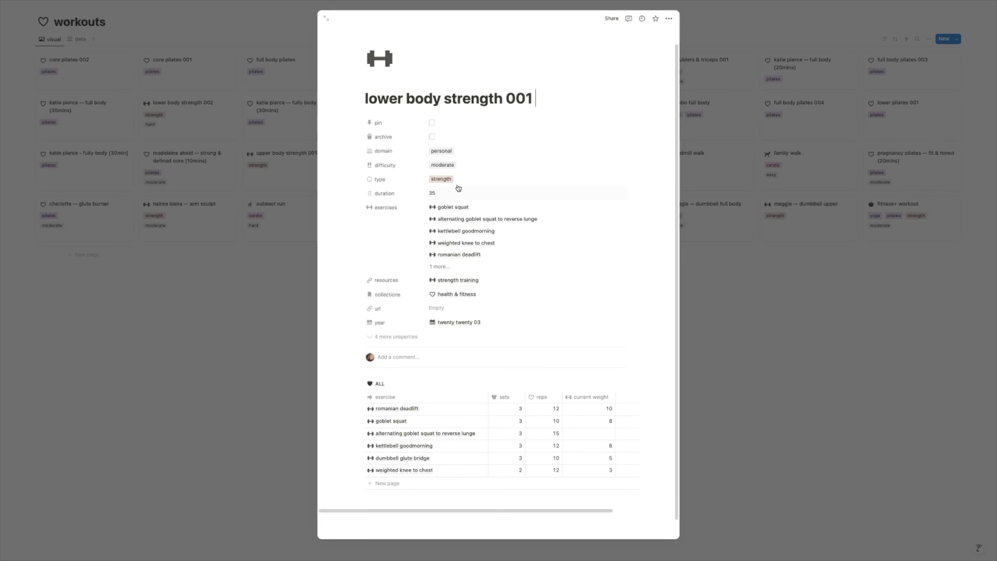
{"action": "key", "text": "Escape"}
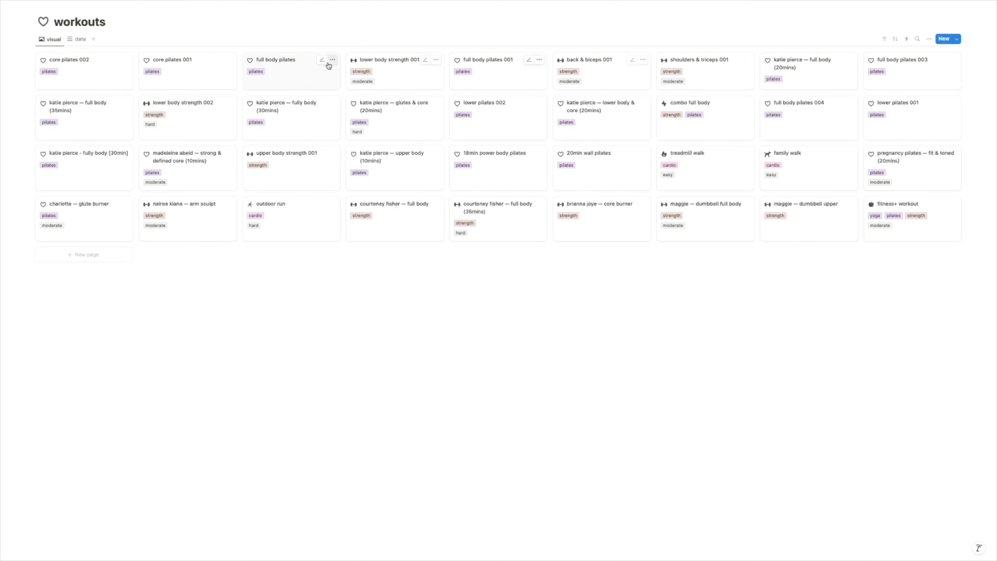
{"action": "left_click", "coordinate": [326, 137]}
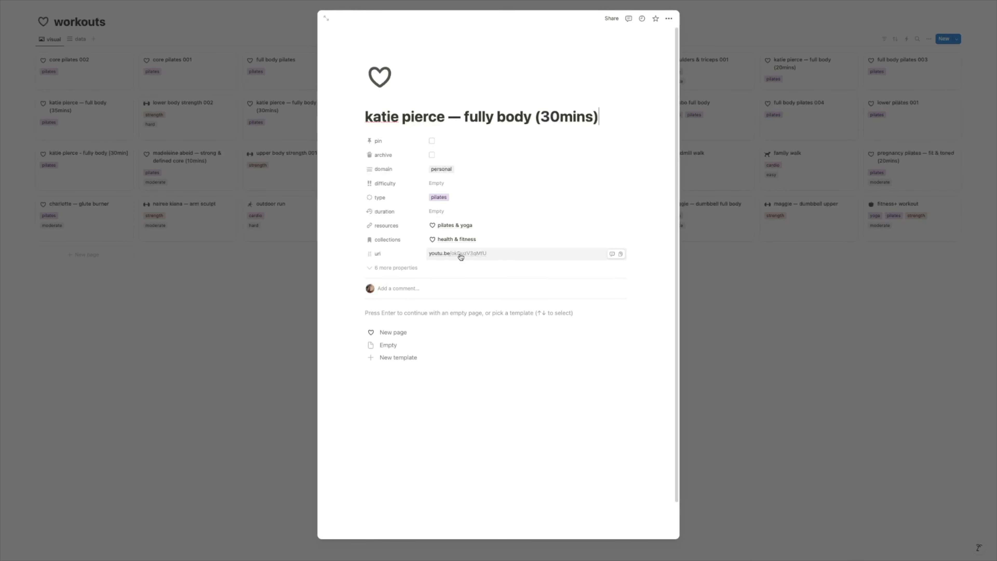
{"action": "left_click", "coordinate": [268, 303]}
Open the full body pilates workout and widen the current weight column in its exercise table
{"action": "left_click", "coordinate": [283, 73]}
{"action": "left_click", "coordinate": [449, 264]}
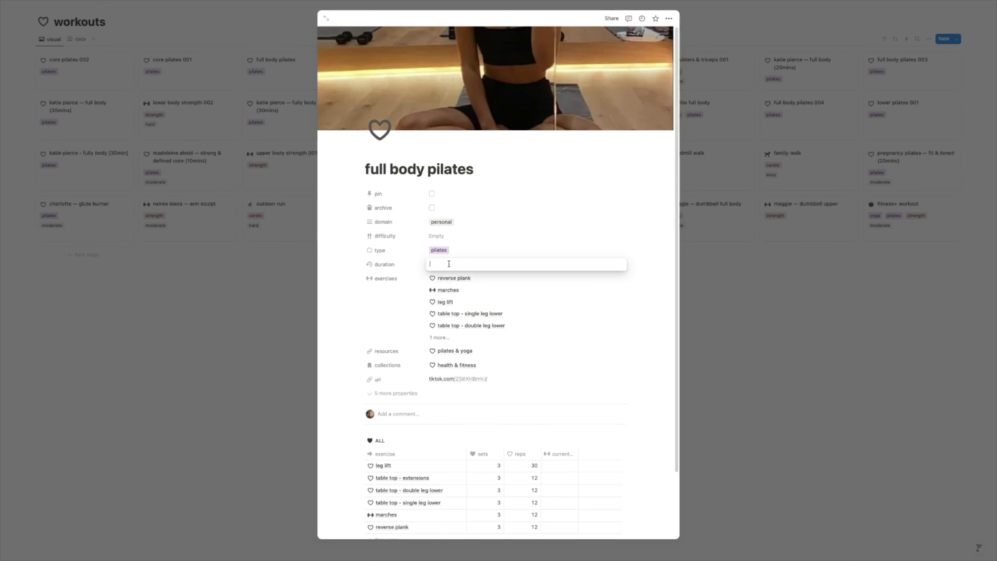
{"action": "left_click", "coordinate": [656, 299]}
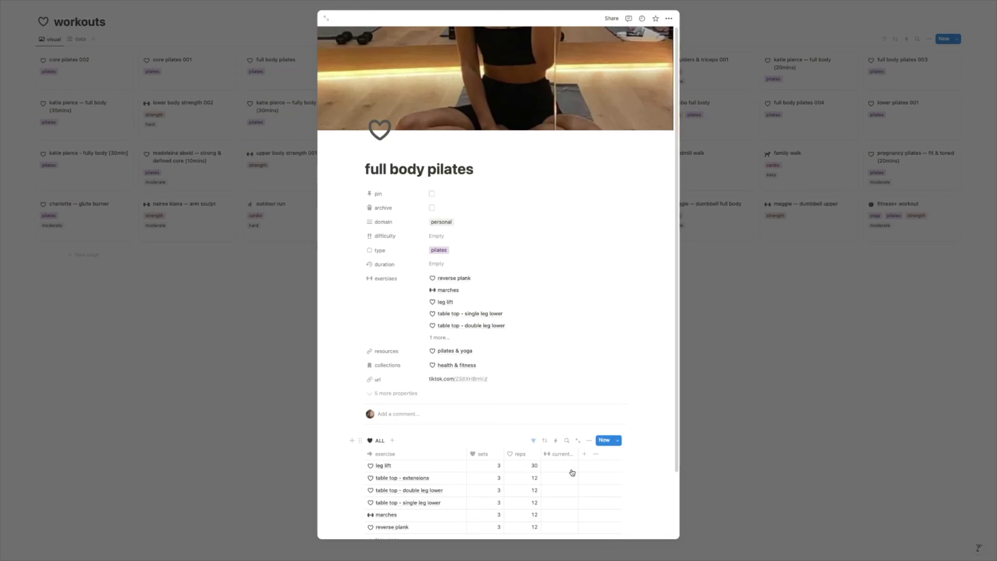
{"action": "left_click_drag", "start_coordinate": [578, 454], "coordinate": [595, 455]}
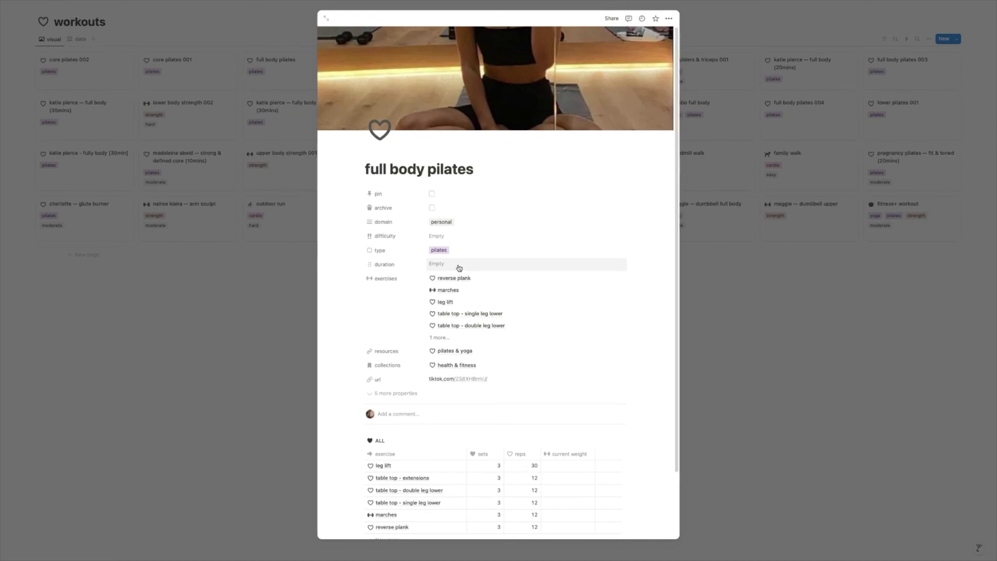
{"action": "left_click", "coordinate": [245, 291]}
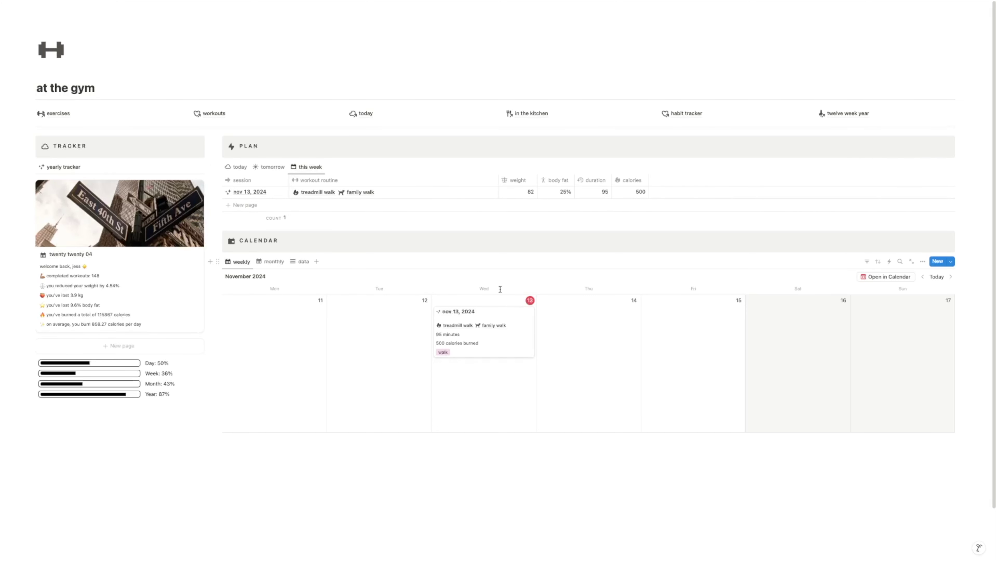
View the details of the nov 13, 2024 workout session in the weekly calendar
{"action": "left_click", "coordinate": [500, 310]}
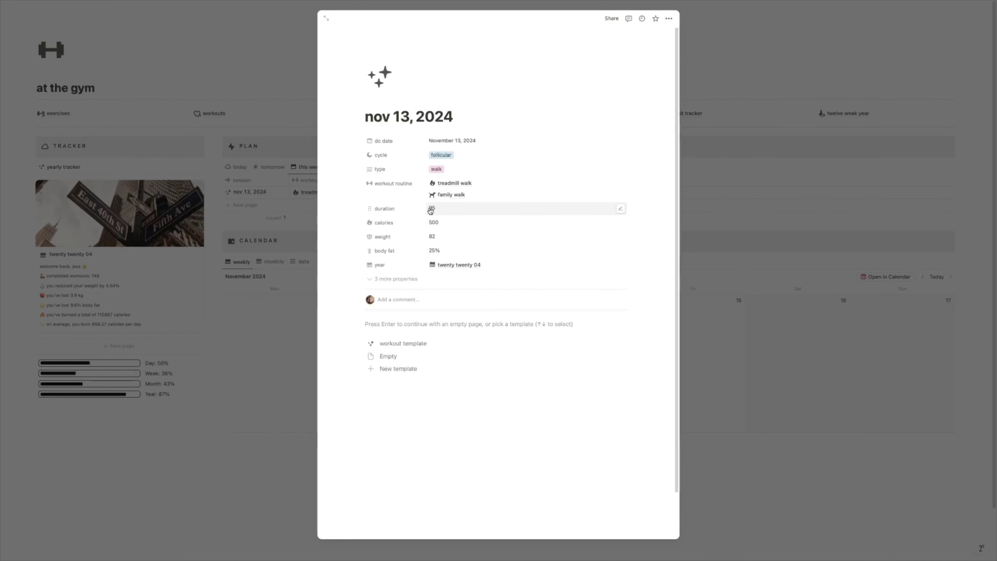
{"action": "left_click", "coordinate": [729, 429]}
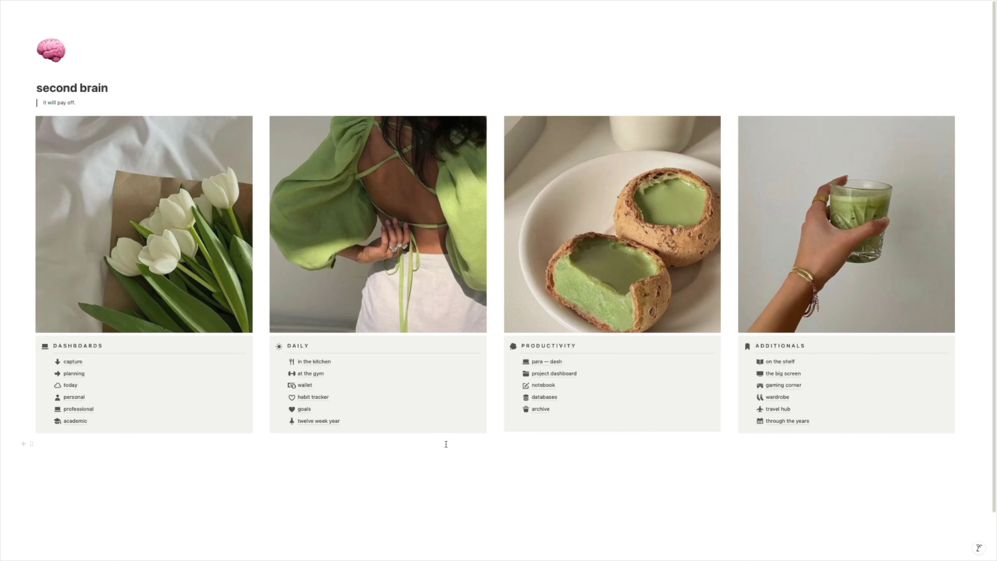
Open the habit tracker and save the habit tracker template's weekly repeat for Monday to Friday at 12:00 AM
{"action": "left_click", "coordinate": [346, 398]}
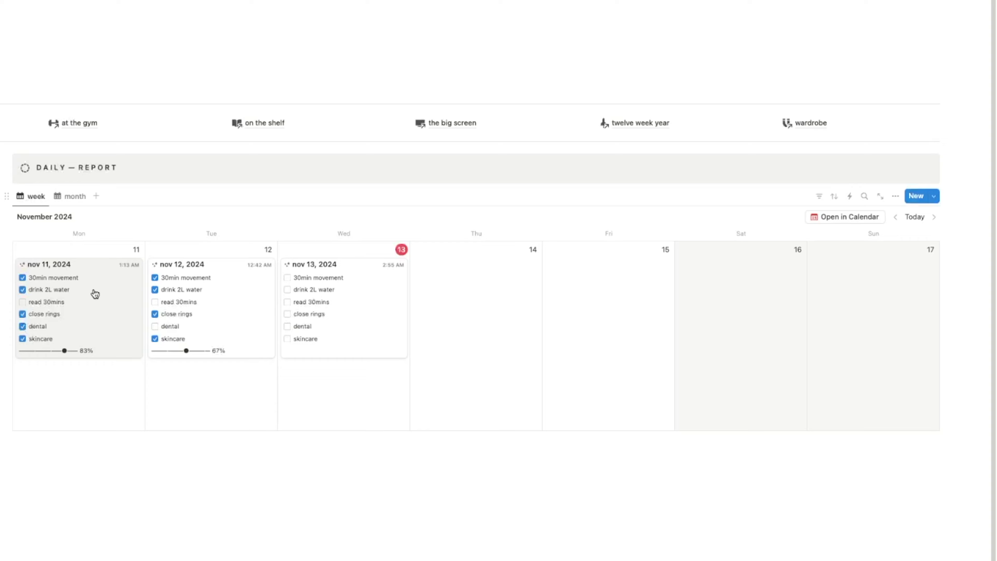
{"action": "left_click", "coordinate": [934, 197]}
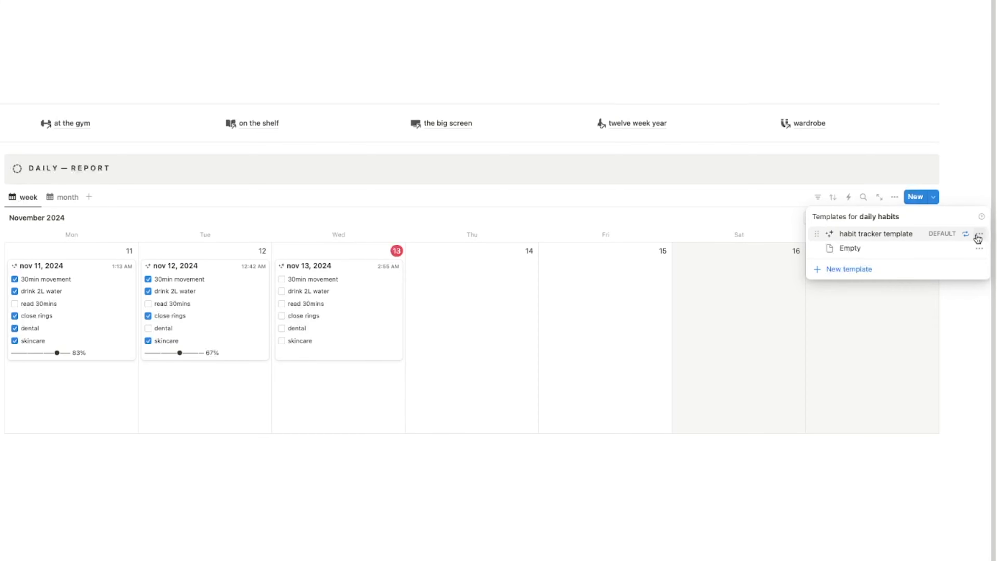
{"action": "left_click", "coordinate": [966, 234]}
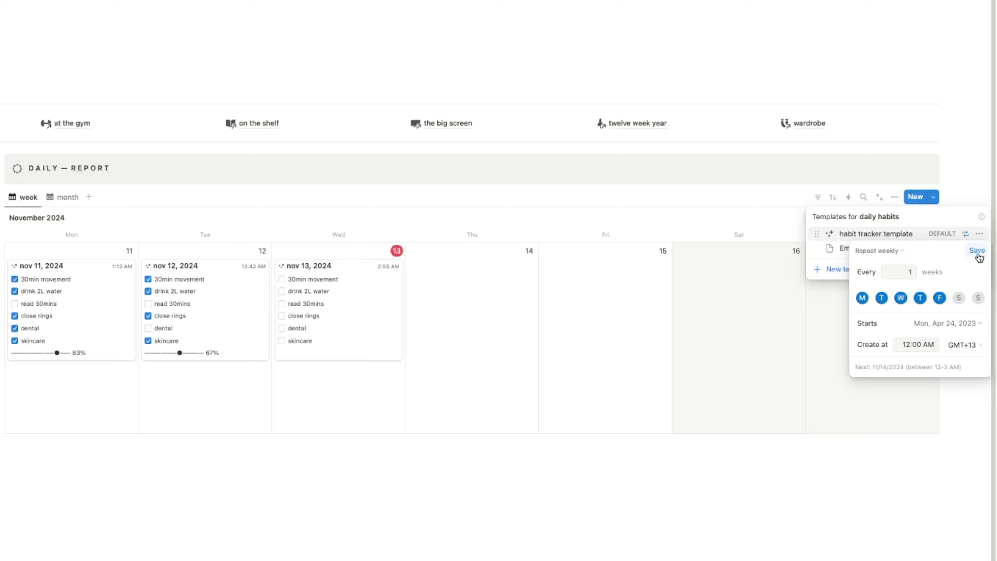
{"action": "left_click", "coordinate": [977, 253]}
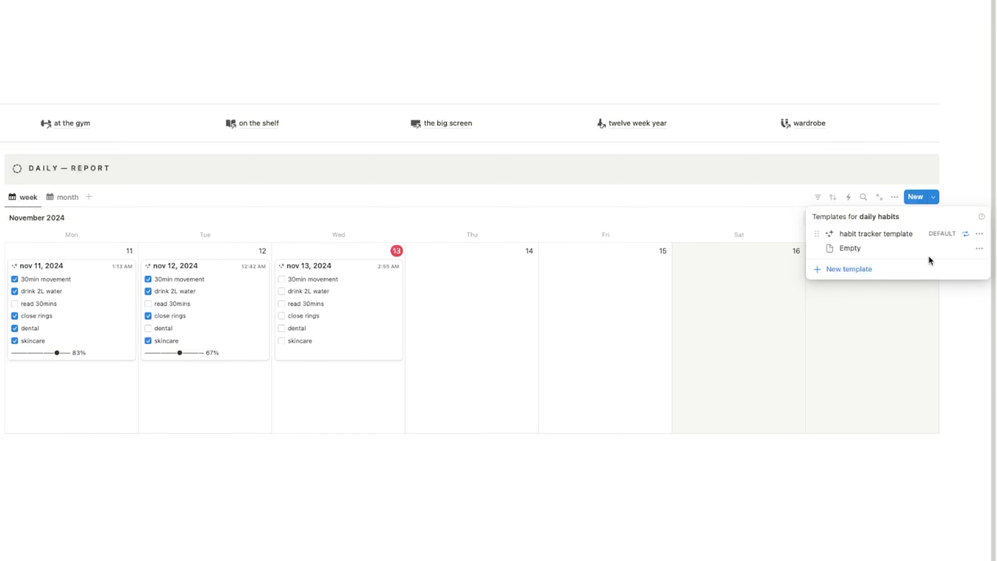
{"action": "left_click", "coordinate": [592, 546]}
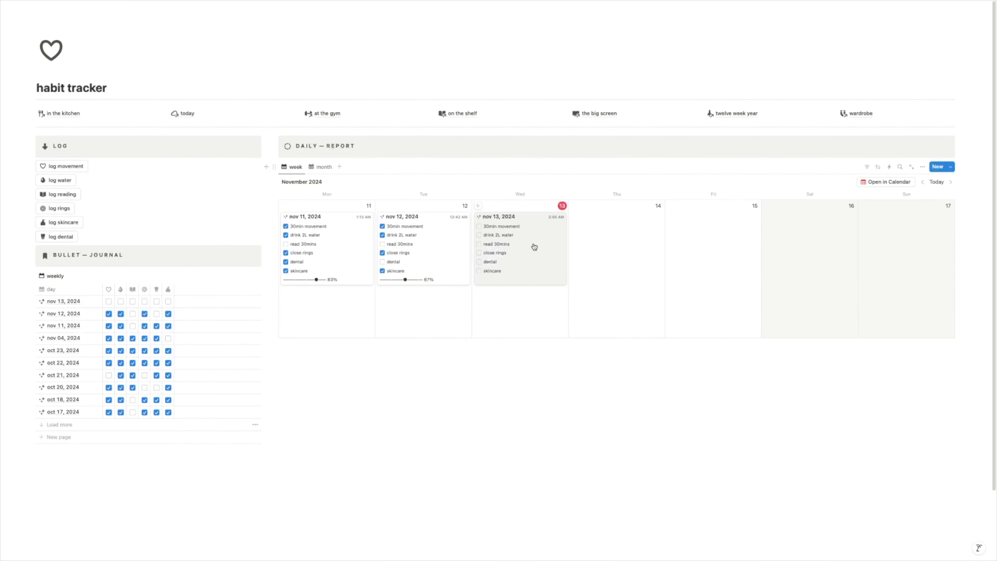
Mark 30min movement and drink 2L water as done in the nov 13, 2024 habit entry and log reading
{"action": "left_click", "coordinate": [534, 247]}
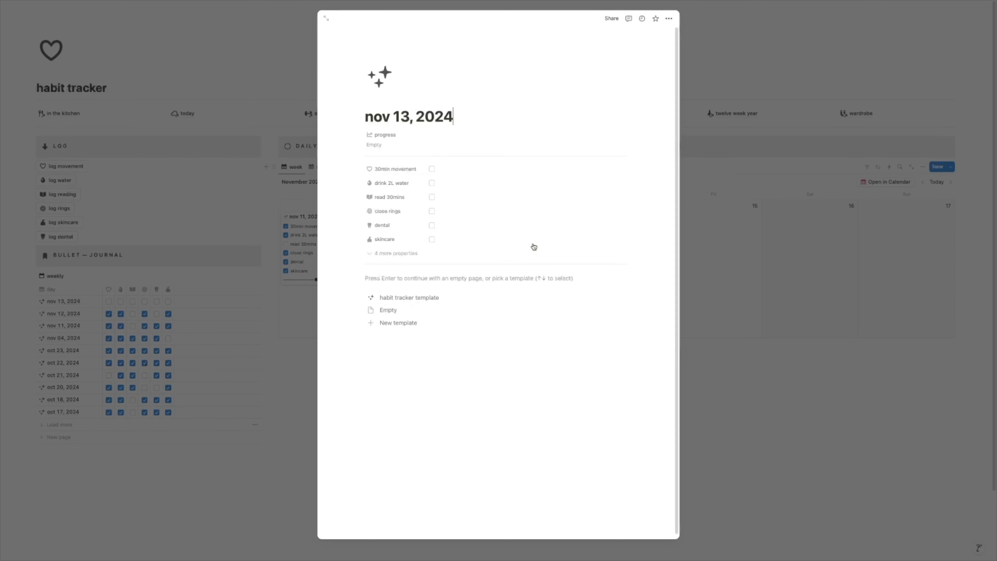
{"action": "left_click_drag", "start_coordinate": [380, 117], "coordinate": [454, 117]}
{"action": "left_click", "coordinate": [455, 118]}
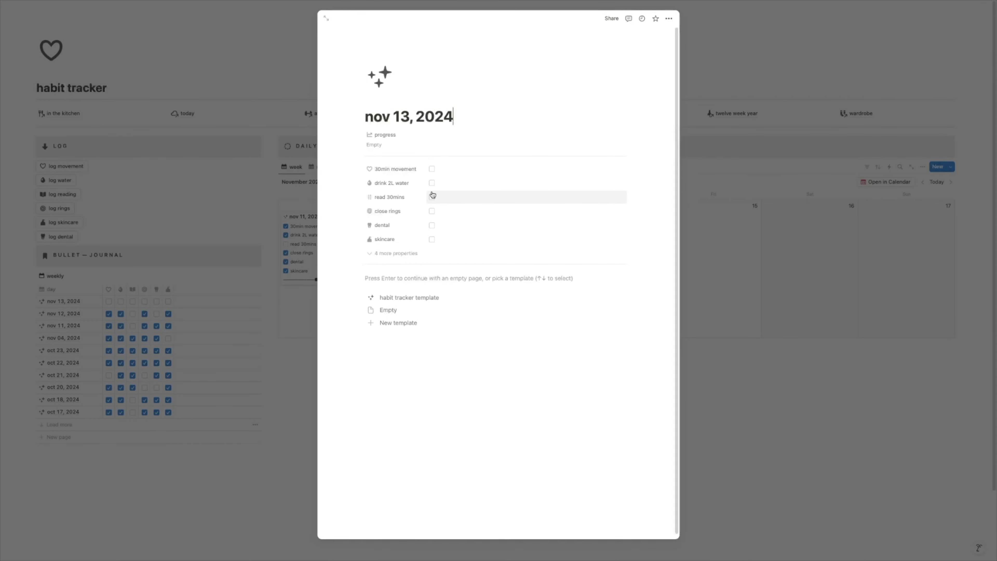
{"action": "left_click", "coordinate": [432, 170]}
{"action": "left_click", "coordinate": [432, 183]}
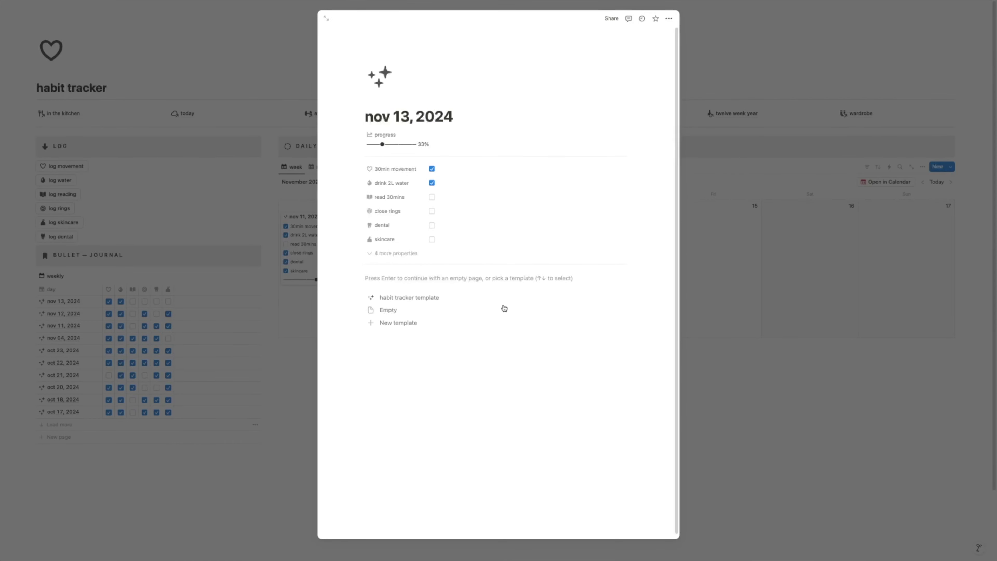
{"action": "key", "text": "Escape"}
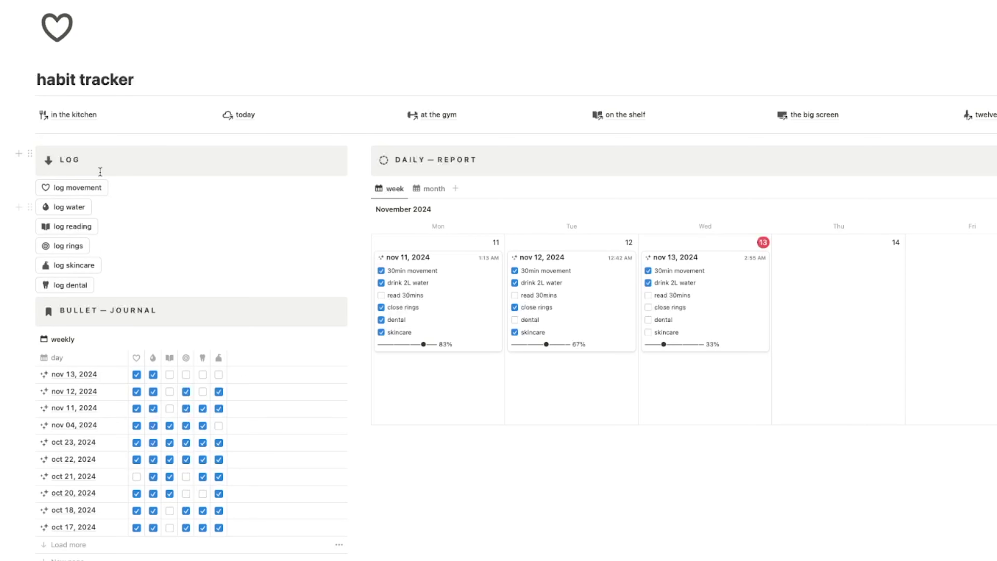
{"action": "left_click", "coordinate": [69, 227]}
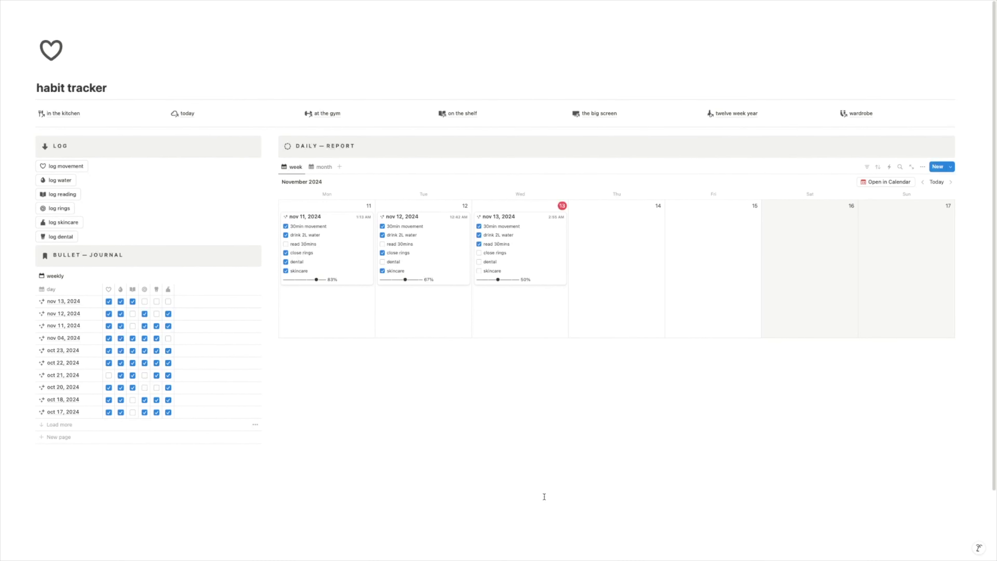
Show the hidden properties of the nov 13, 2024 habit entry and examine the formula behind the checked property
{"action": "left_click", "coordinate": [523, 262]}
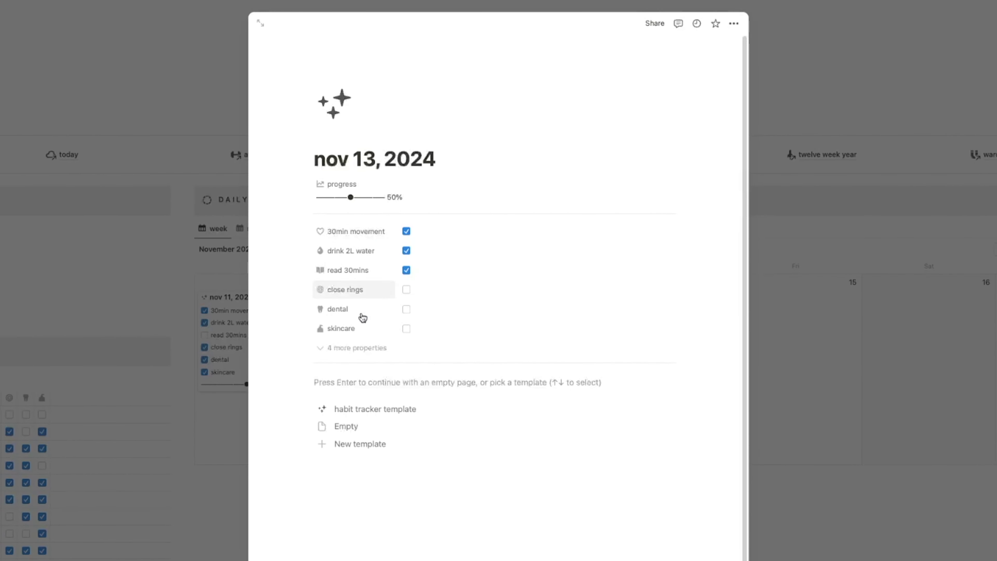
{"action": "left_click", "coordinate": [360, 349]}
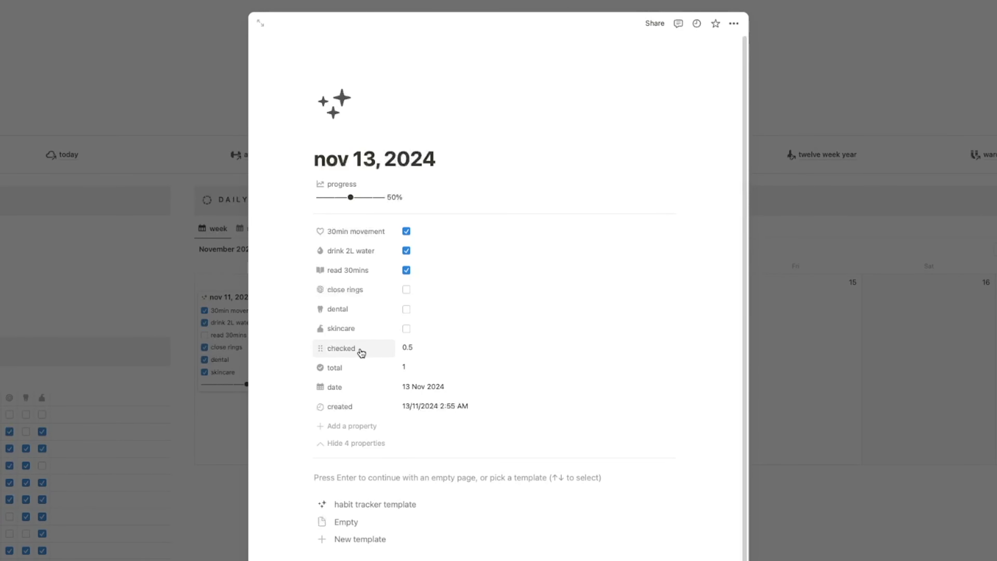
{"action": "left_click", "coordinate": [462, 378]}
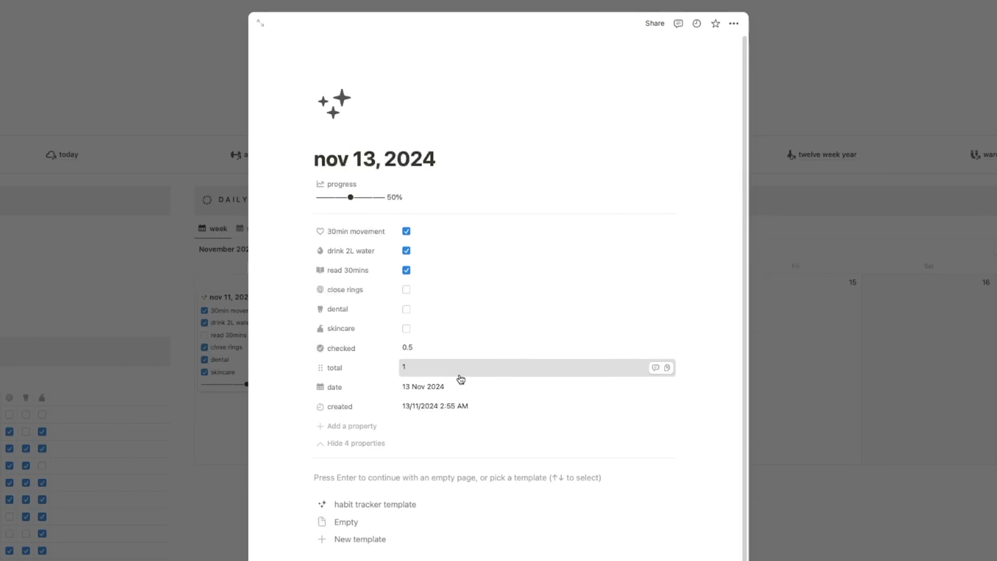
{"action": "left_click", "coordinate": [470, 552]}
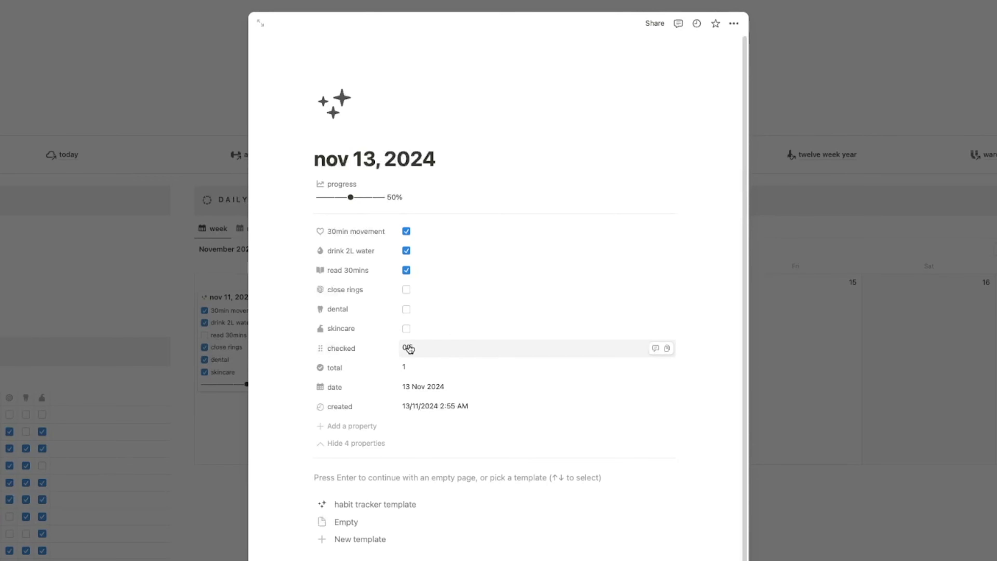
{"action": "left_click", "coordinate": [425, 349]}
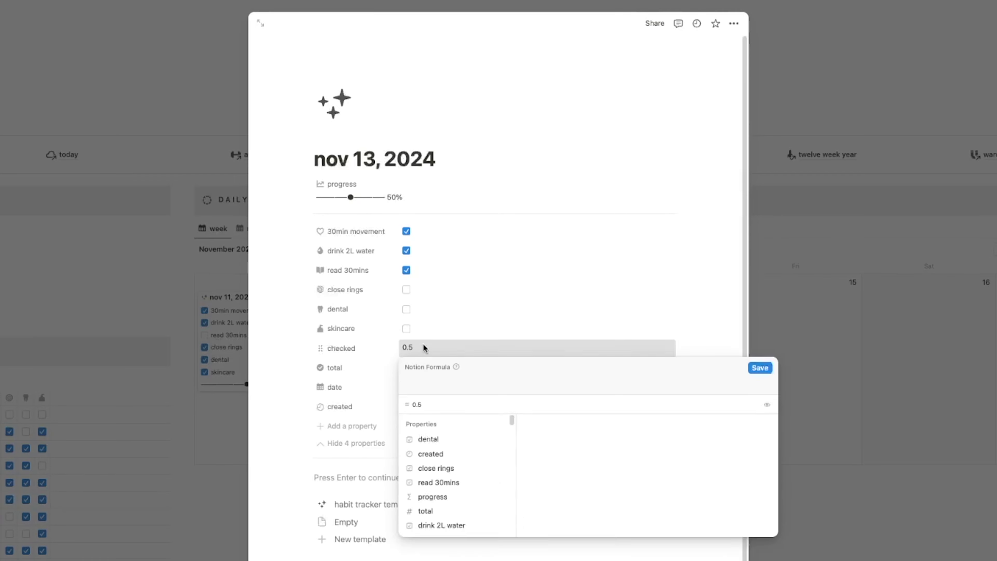
{"action": "left_click_drag", "start_coordinate": [407, 383], "coordinate": [553, 483]}
{"action": "left_click", "coordinate": [555, 484]}
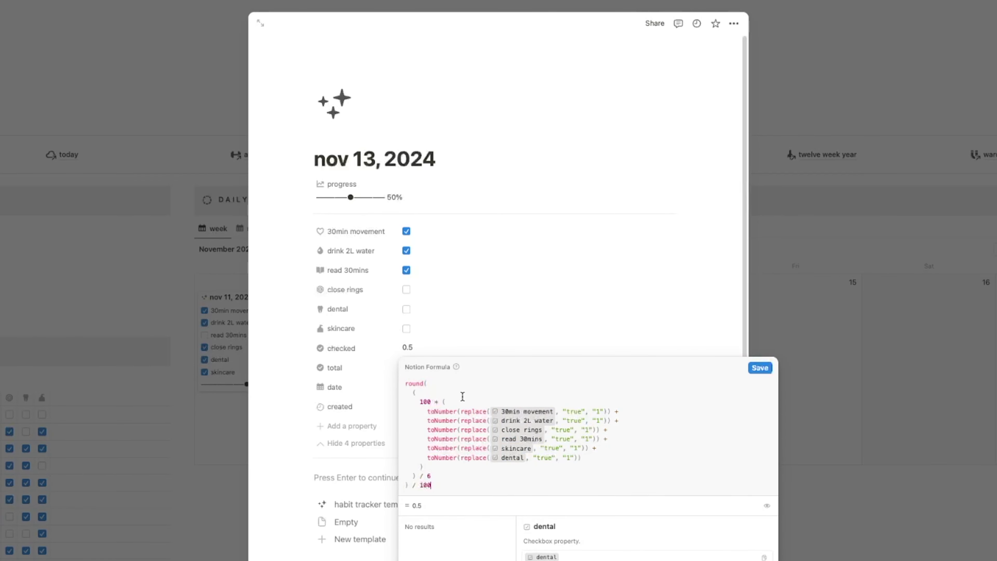